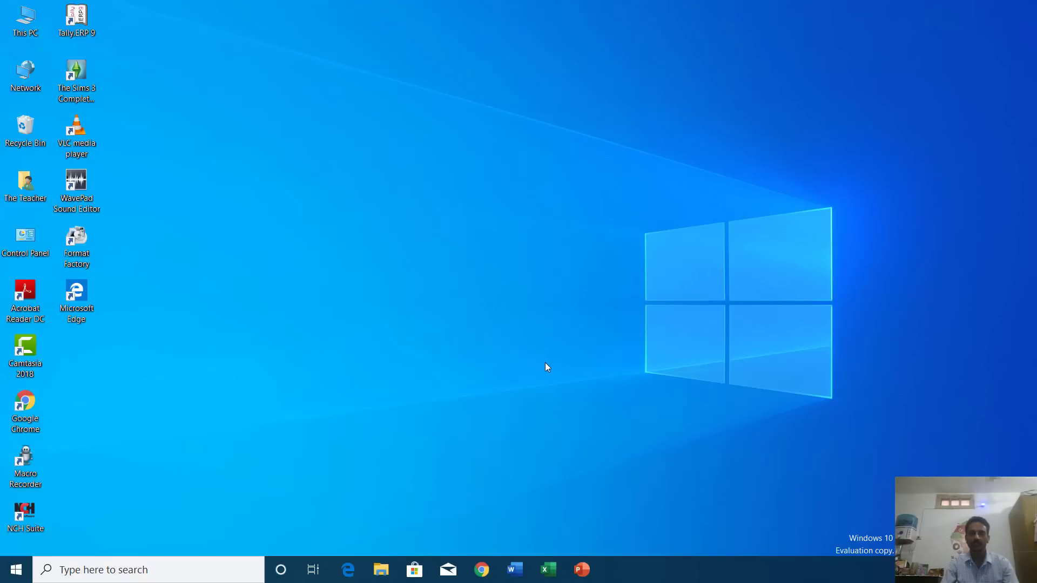
- Launch Microsoft Word from its taskbar icon on the Windows 10 desktop
click(517, 568)
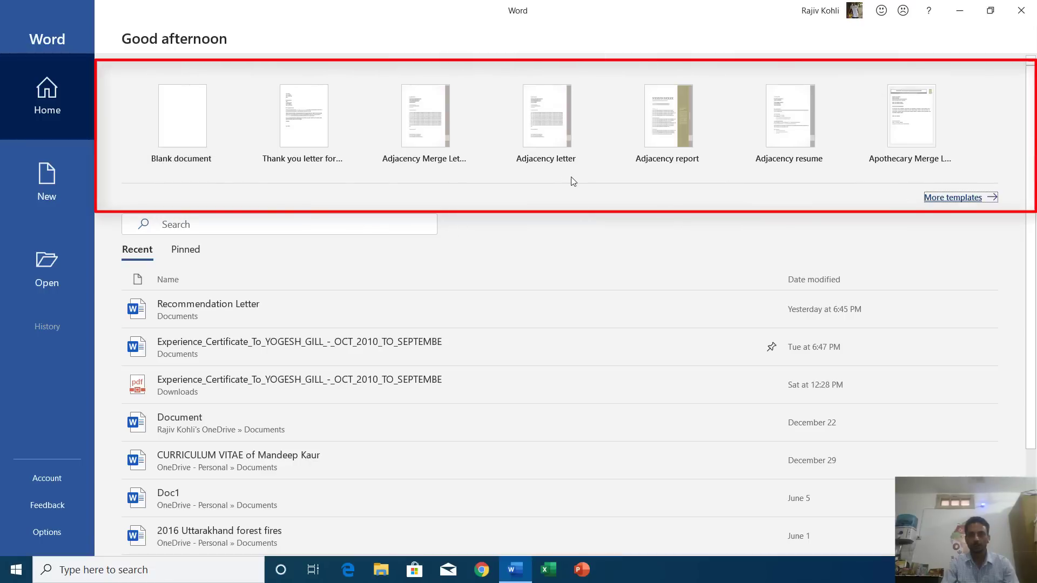
- Scroll through the full More templates gallery, then return to Home's recent documents
click(965, 198)
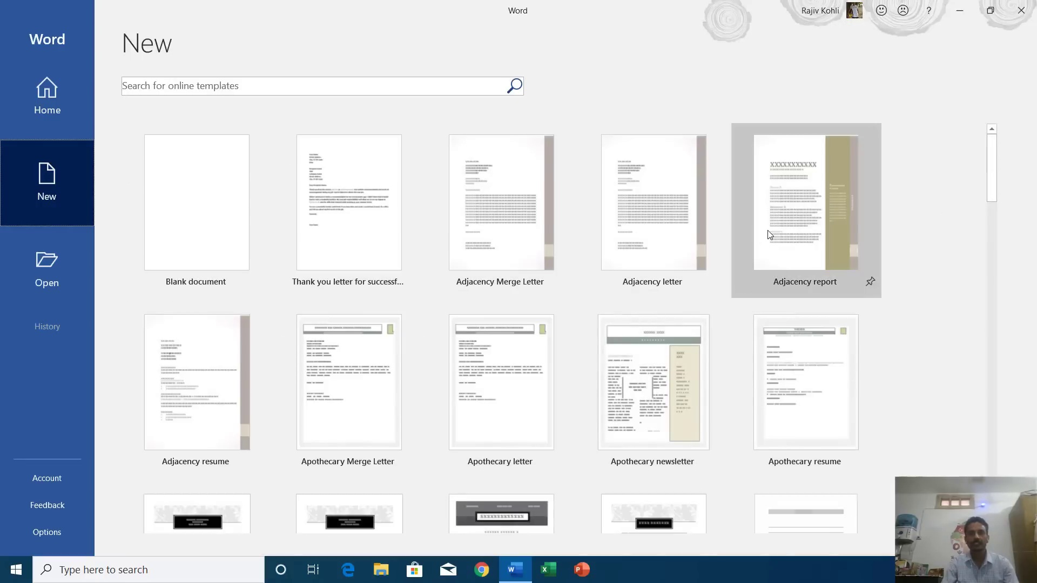
drag(994, 156, 987, 317)
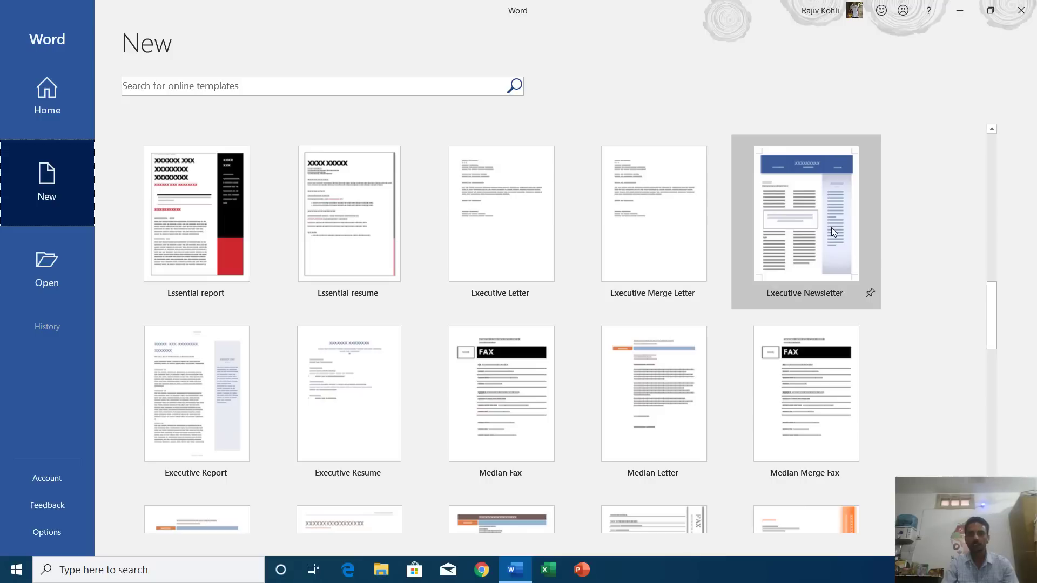
drag(992, 324, 995, 162)
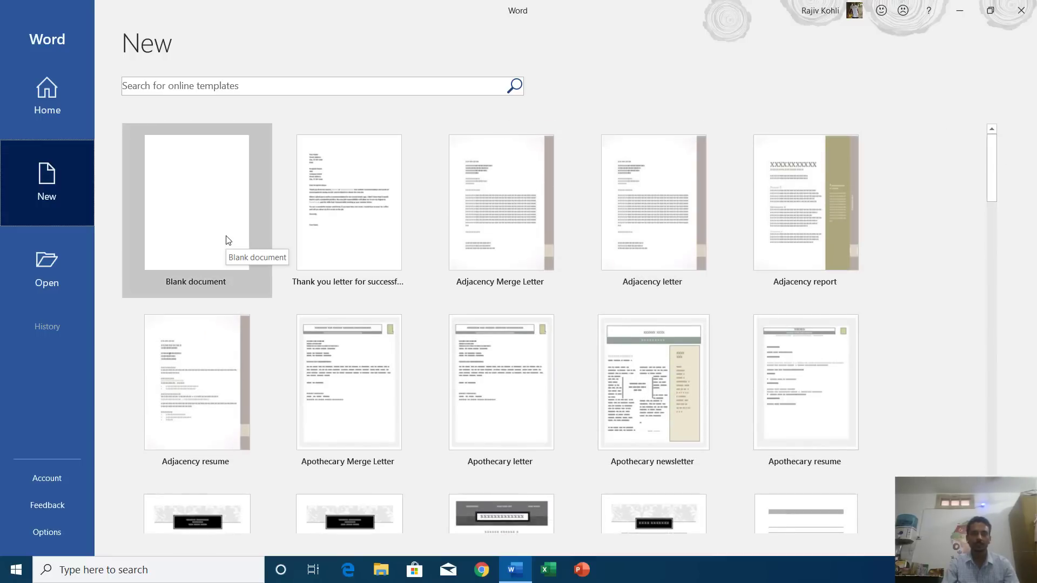
click(39, 94)
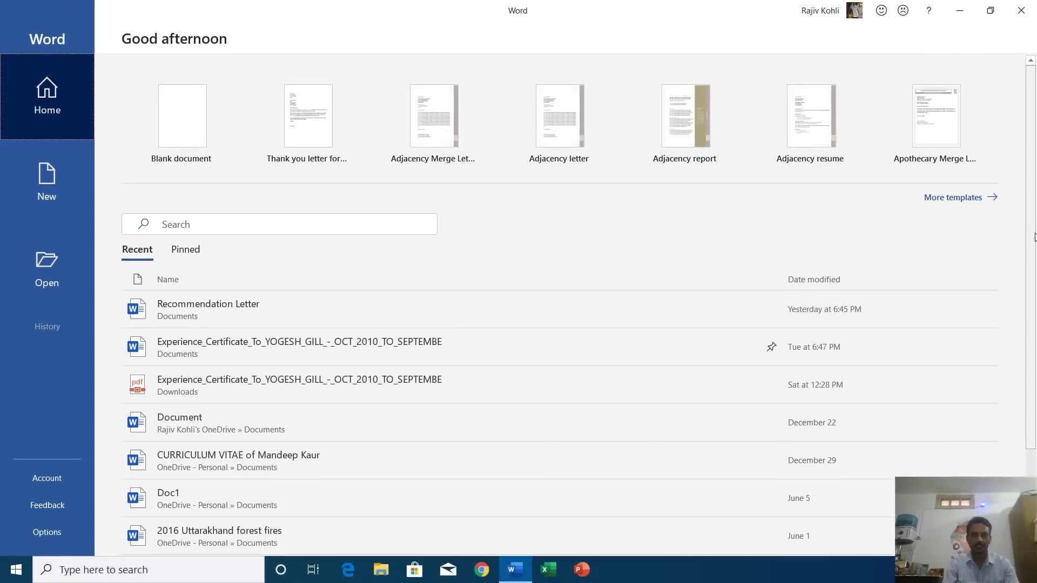
scroll(1029, 315, down, 2)
scroll(1029, 315, down, 2)
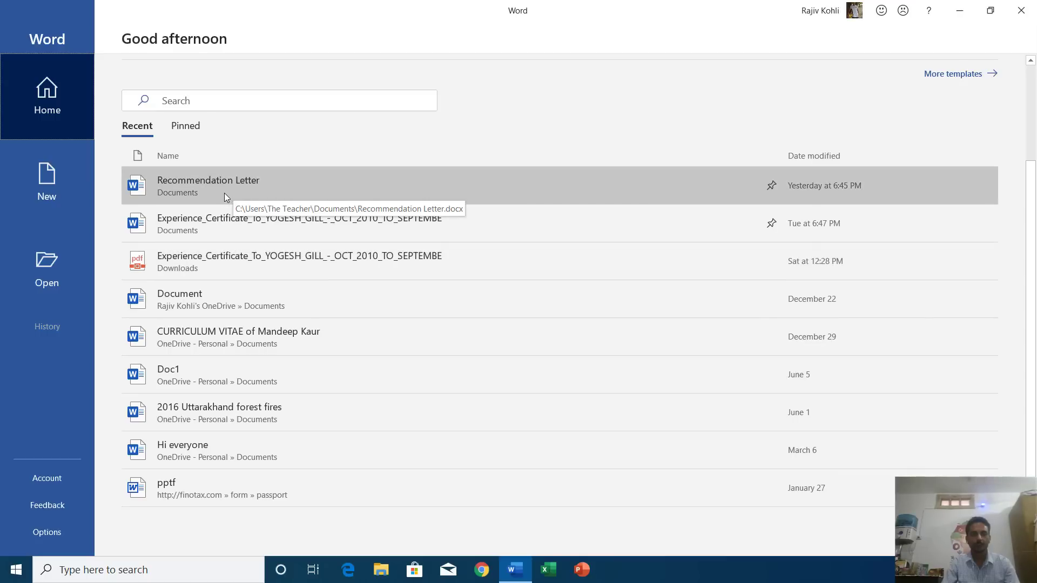
- Open Recommendation Letter from Recent, close it via File > Close, and reopen the File screen
click(215, 186)
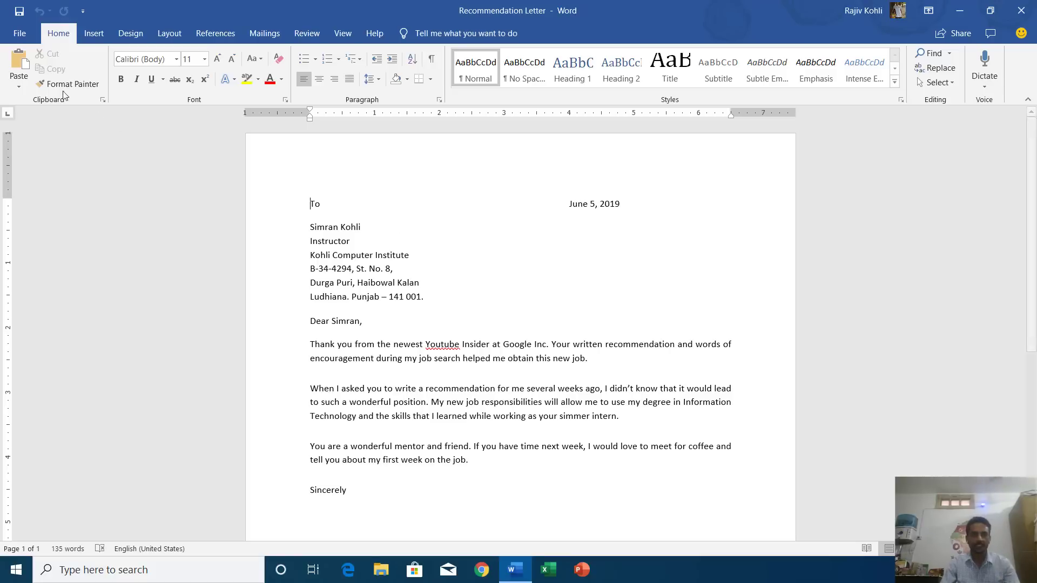
click(20, 34)
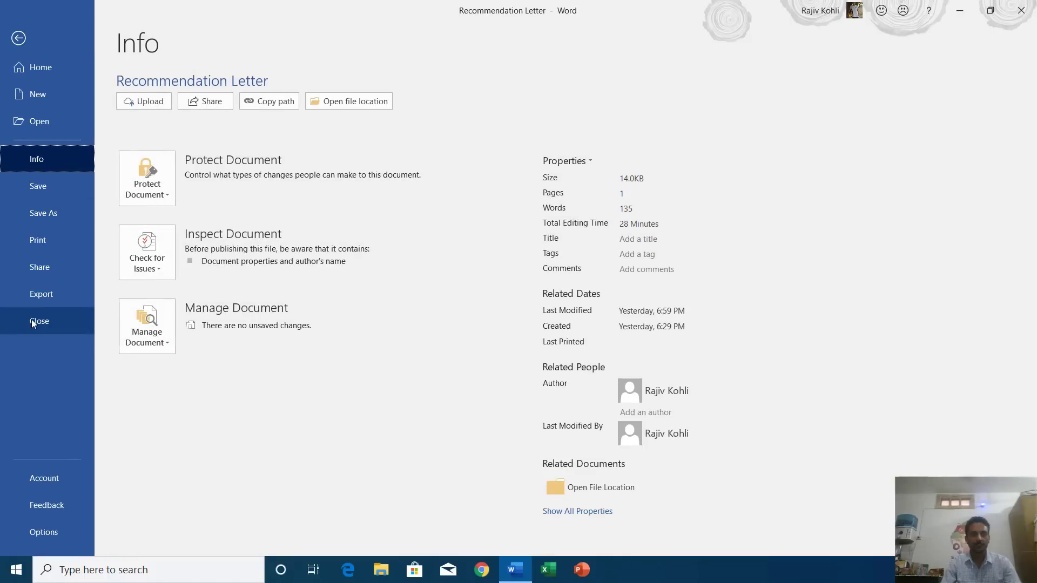
click(31, 320)
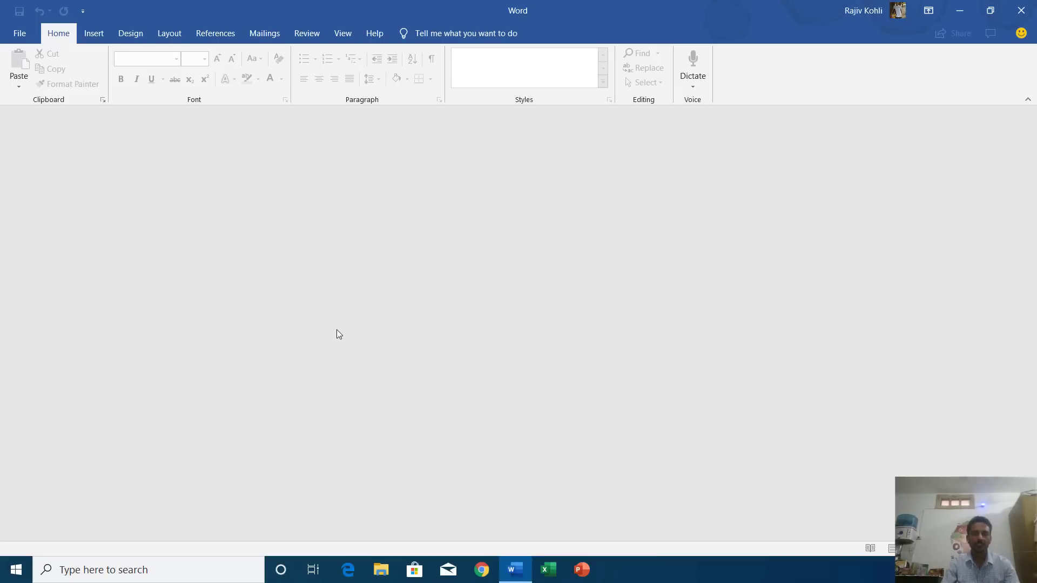
click(22, 33)
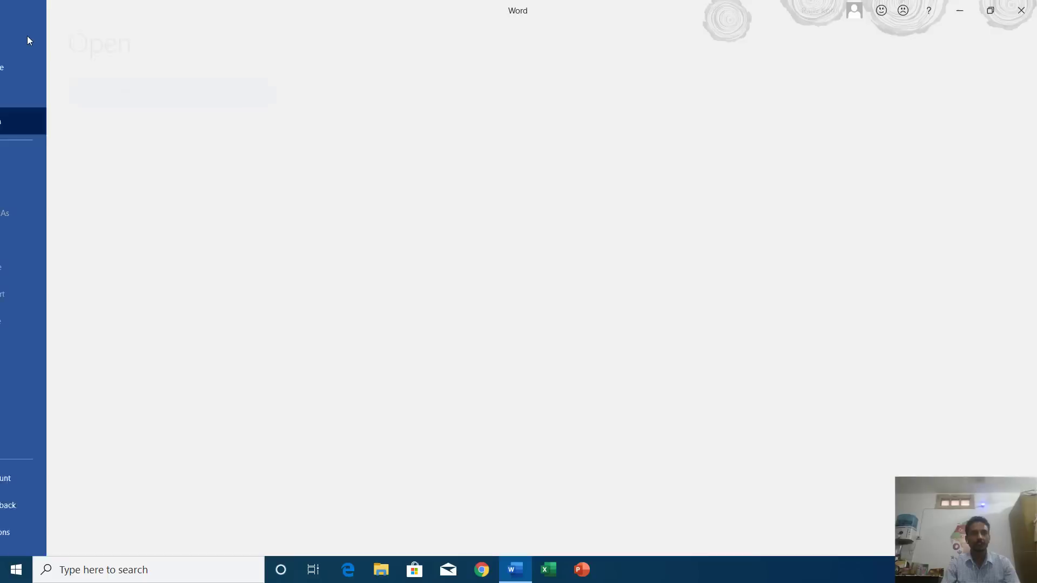
- Scroll down the New template gallery, then dismiss the Wi-Fi flyout
click(27, 99)
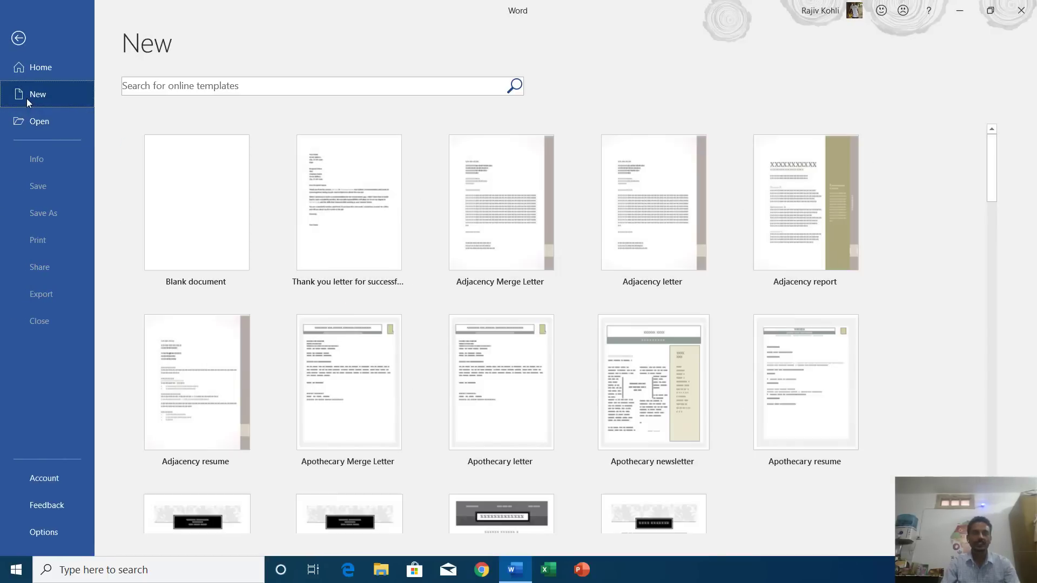
scroll(992, 150, down, 1)
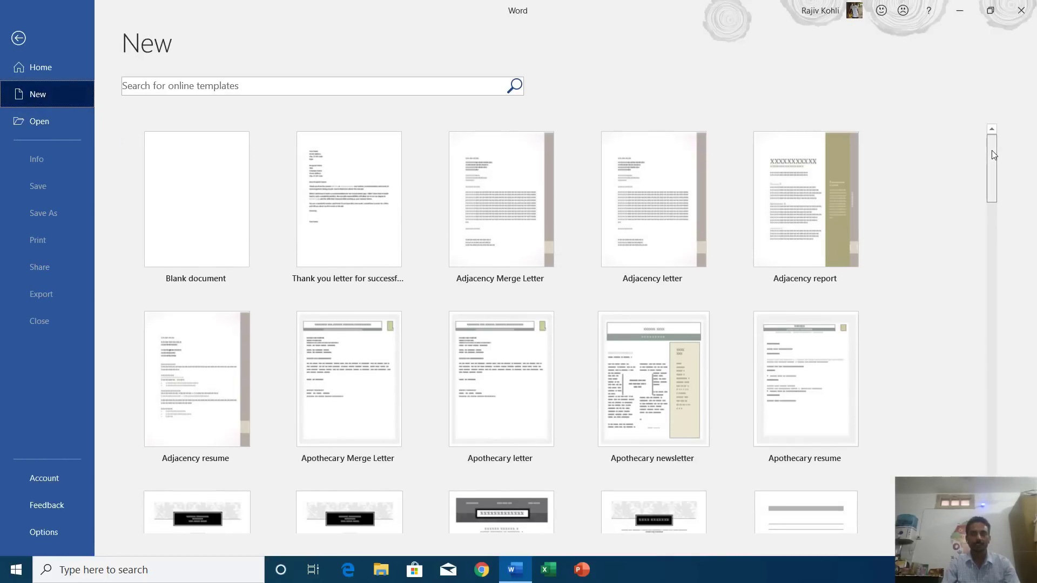
mouse_move(996, 142)
mouse_down()
mouse_move(992, 476)
mouse_move(984, 213)
mouse_move(996, 131)
mouse_up()
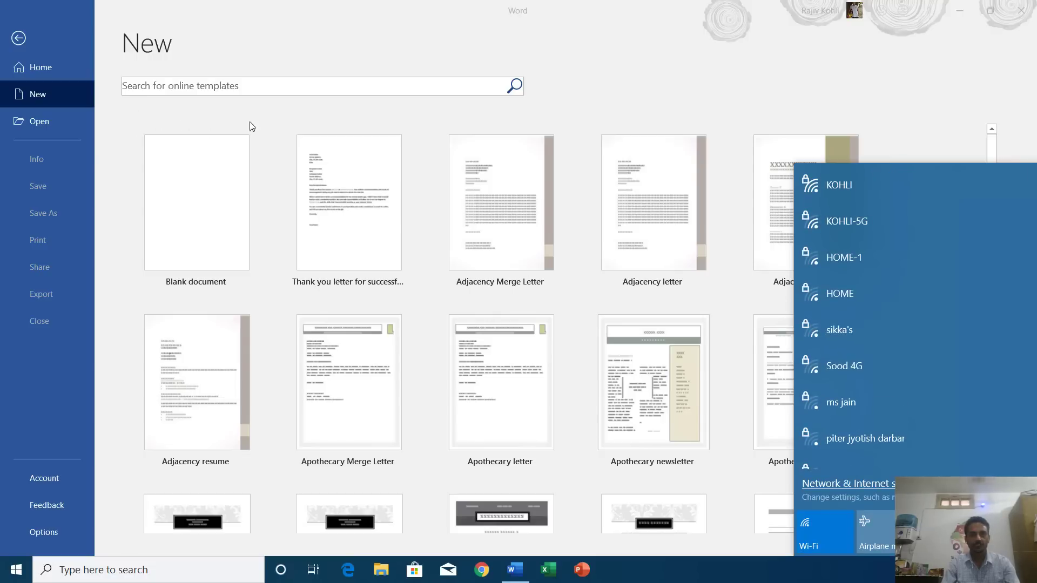
click(42, 68)
- Scroll the recent list, try Open > Browse and cancel the dialog with Esc
click(41, 69)
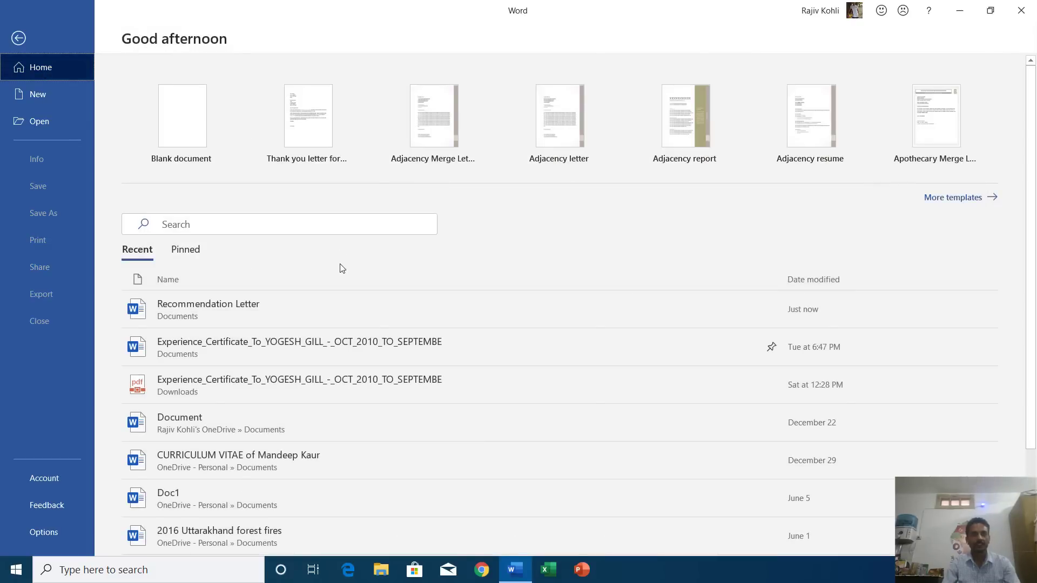
scroll(216, 281, down, 1)
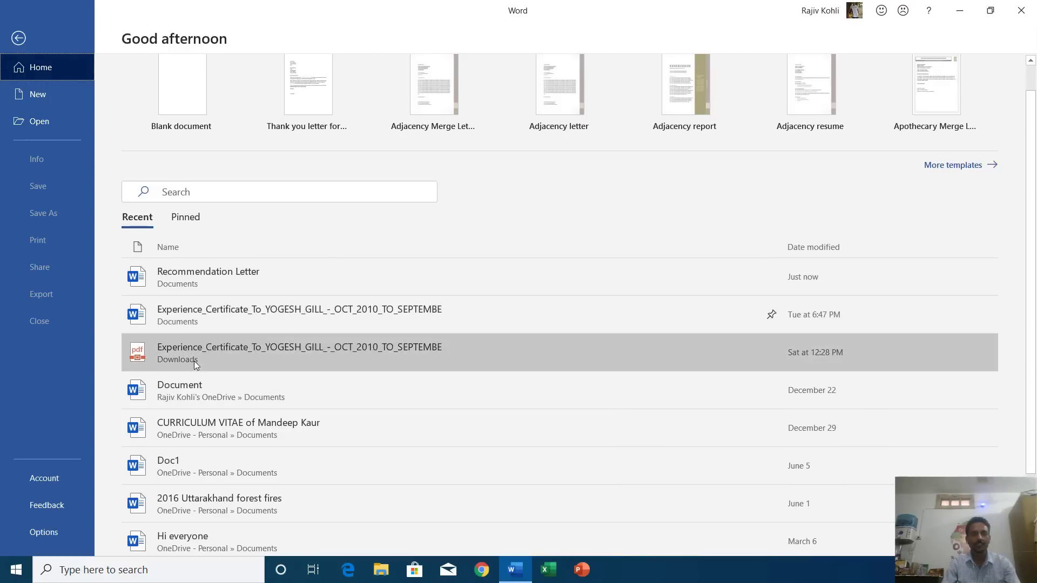
click(38, 123)
click(167, 261)
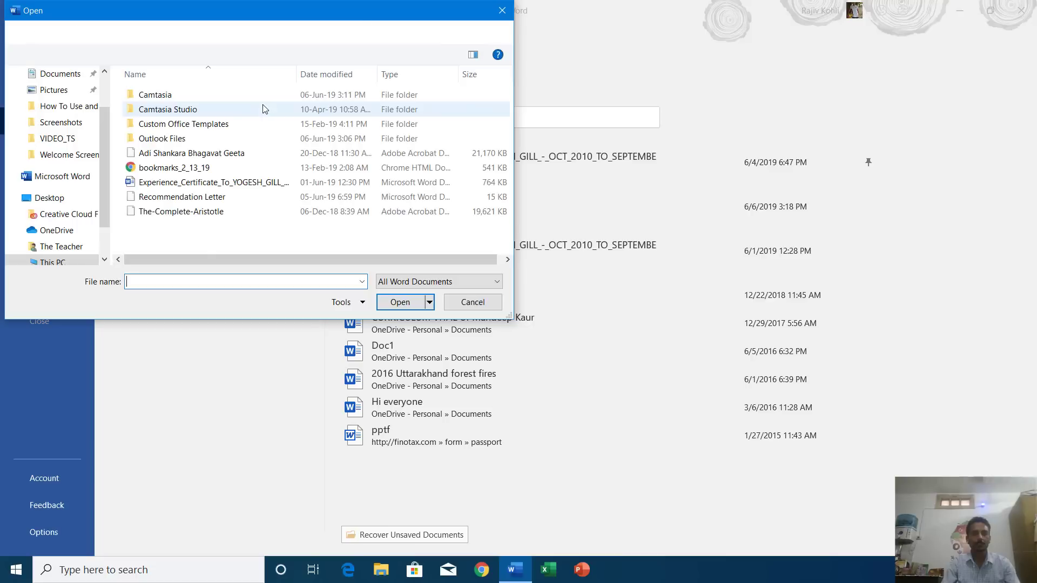
key(Escape)
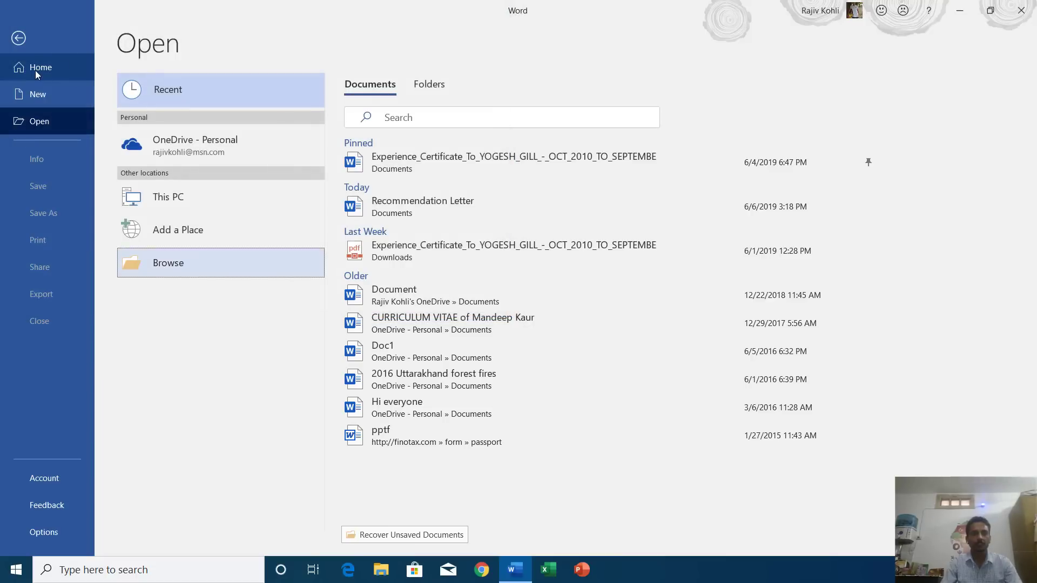
click(53, 68)
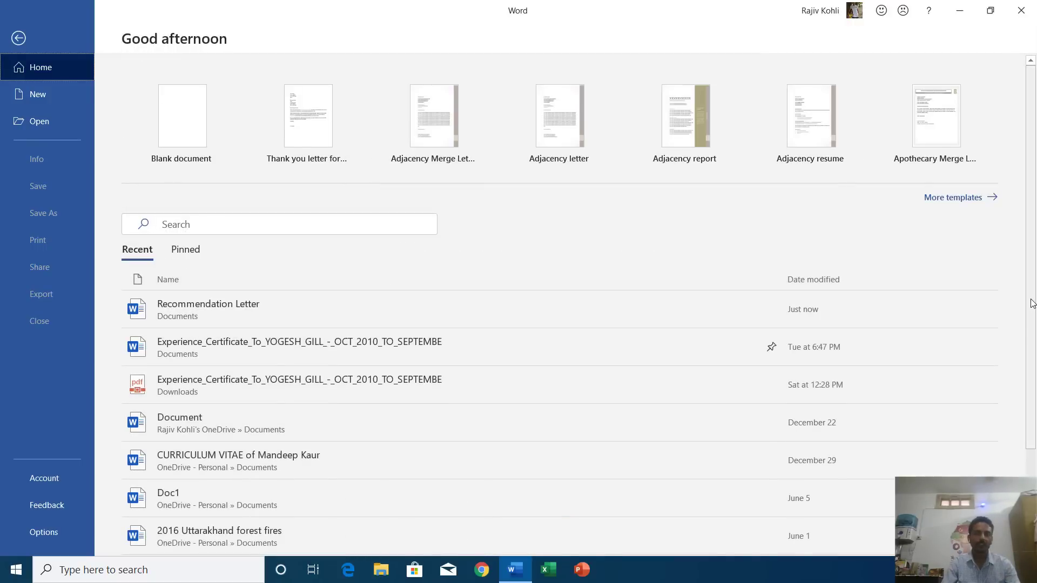
- Open the Experience Certificate document, close it with Ctrl+W, and return to Home
scroll(1032, 372, down, 1)
drag(1032, 371, 1031, 431)
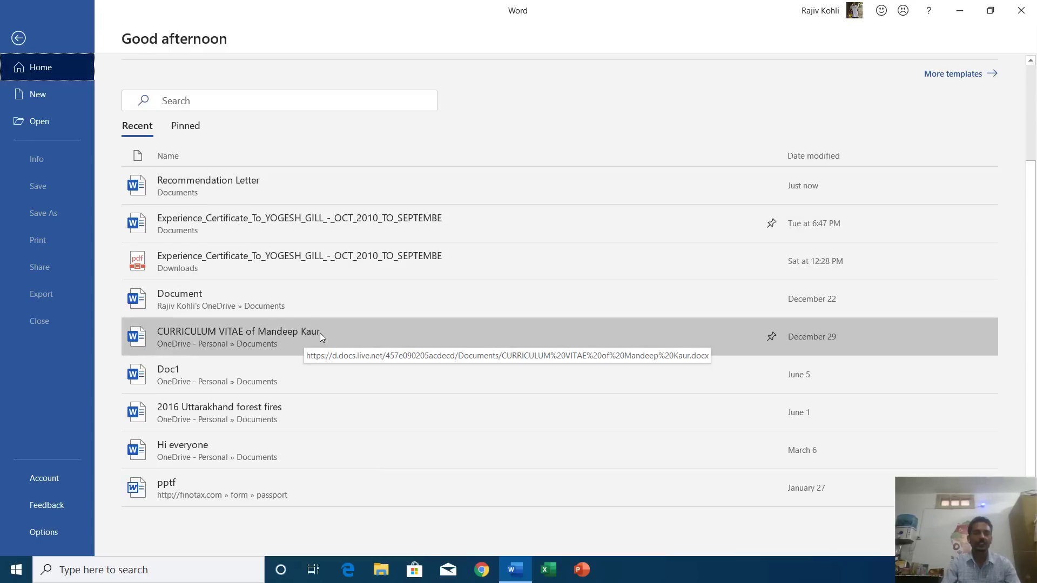
click(264, 226)
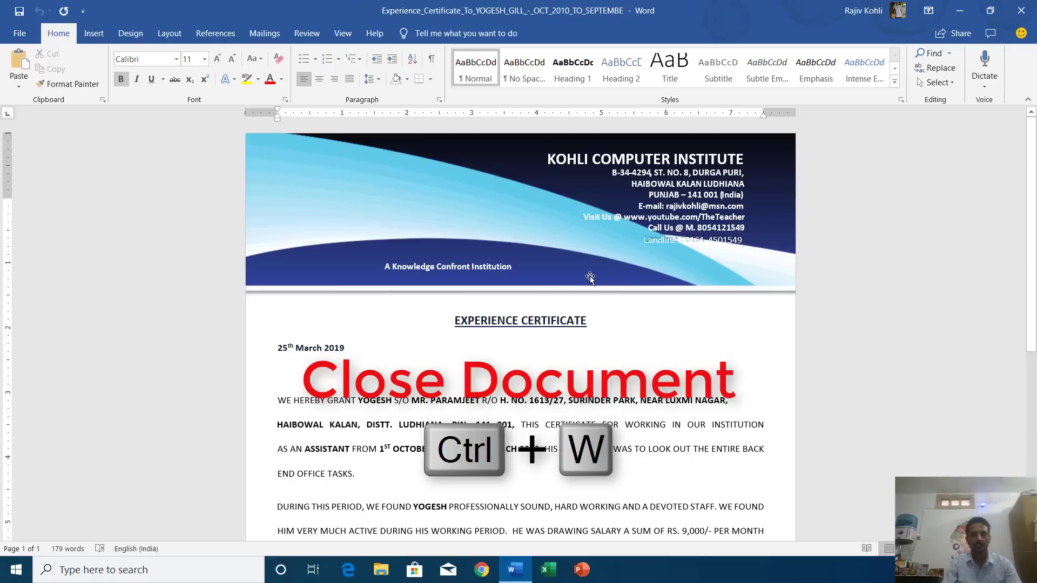
key(ctrl+w)
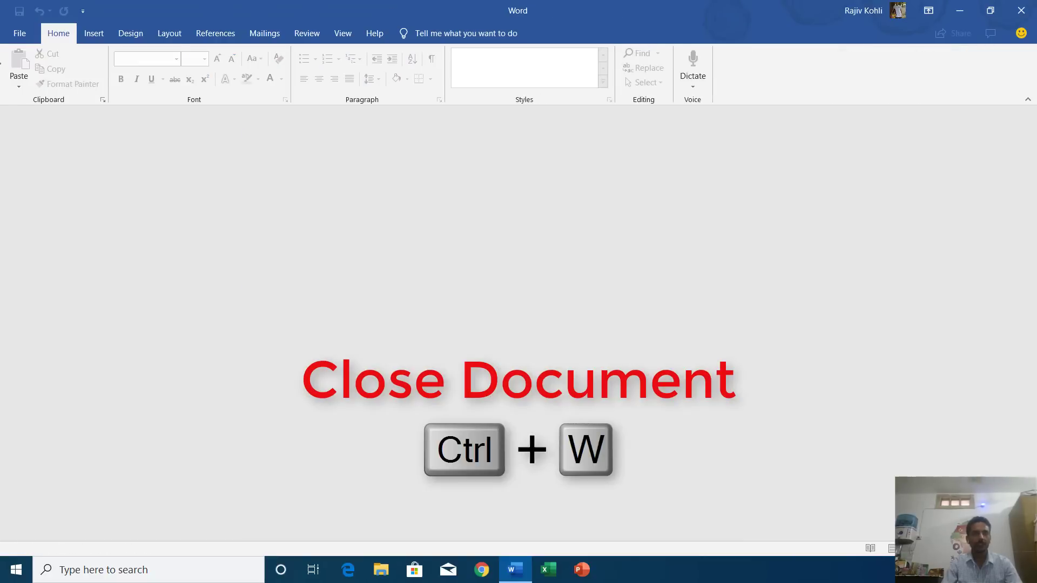
click(21, 33)
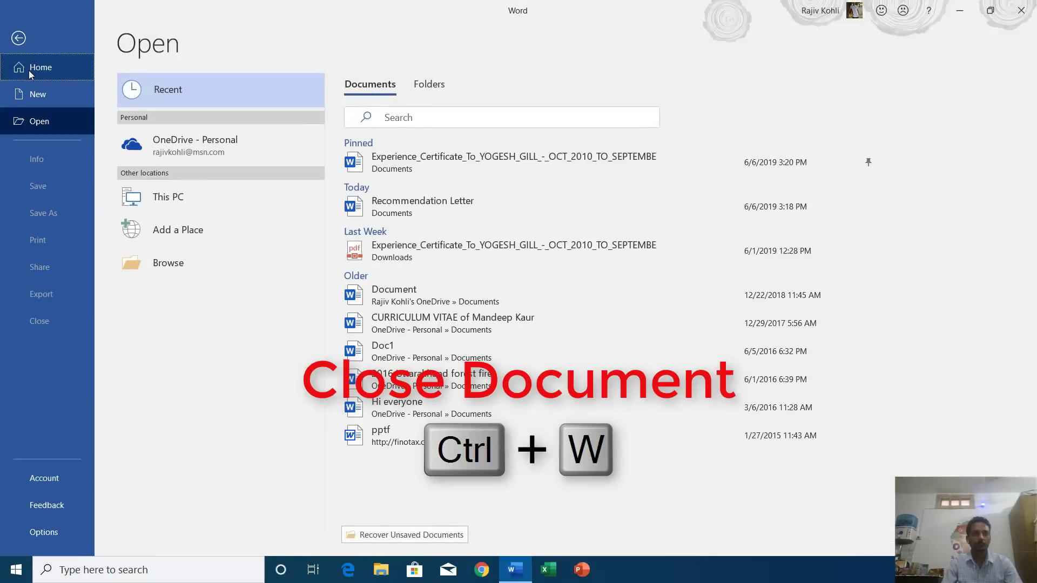
click(28, 69)
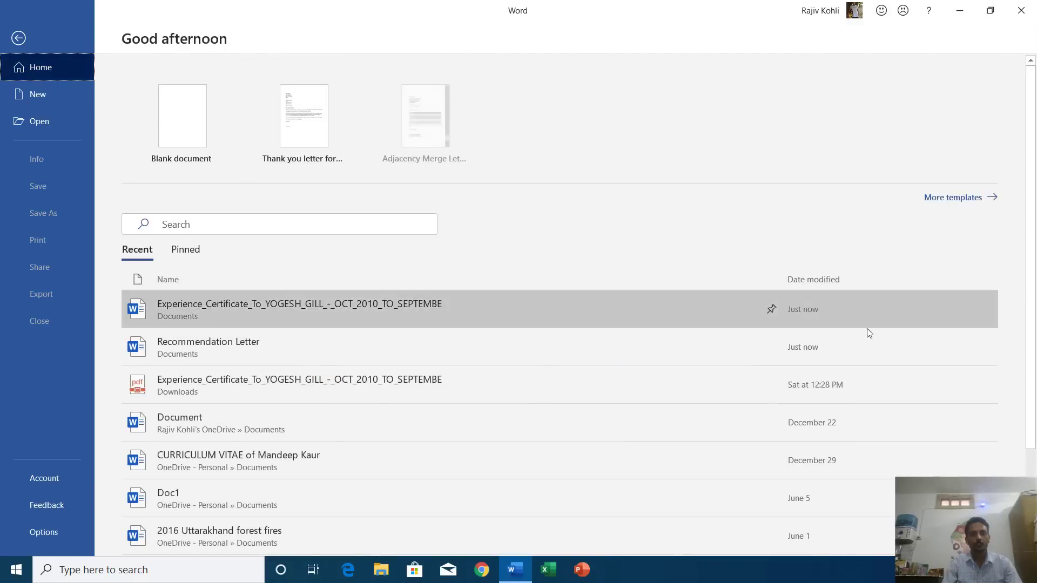
scroll(1033, 369, down, 2)
- Pin Recommendation Letter so it sits with Experience Certificate atop the Recent list
scroll(1033, 369, down, 1)
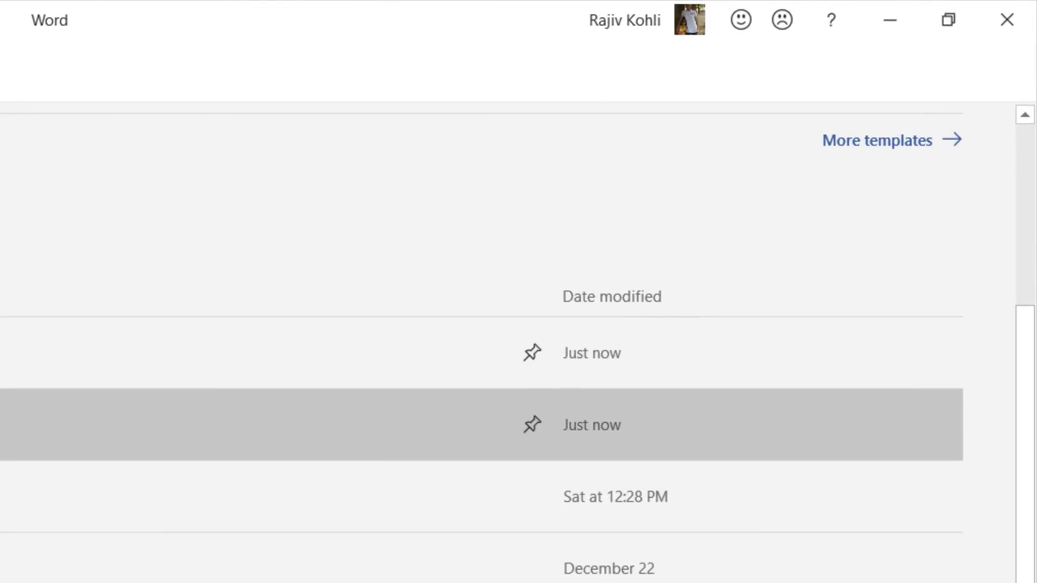
click(530, 430)
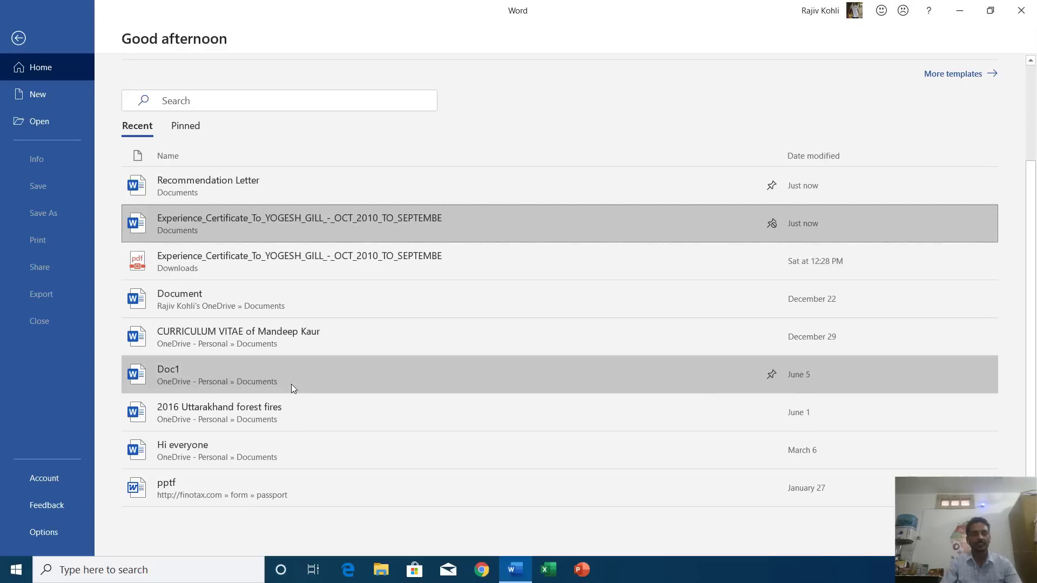
scroll(346, 324, up, 3)
scroll(365, 301, down, 2)
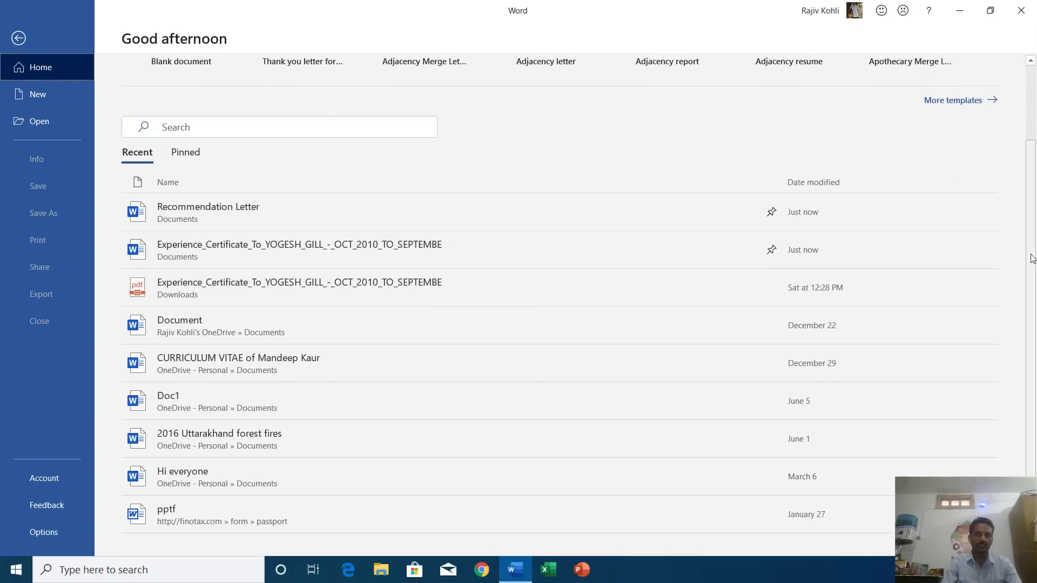
- Show the Pinned list and unpin Recommendation Letter, leaving only Experience Certificate pinned
mouse_move(161, 130)
mouse_down()
mouse_move(163, 177)
mouse_move(243, 130)
mouse_move(162, 130)
mouse_up()
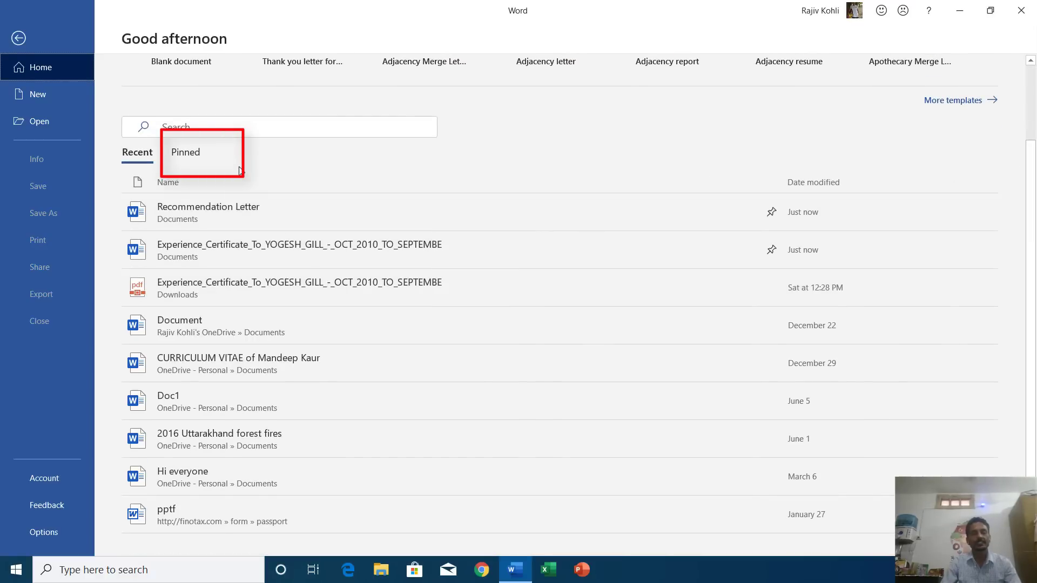
click(188, 155)
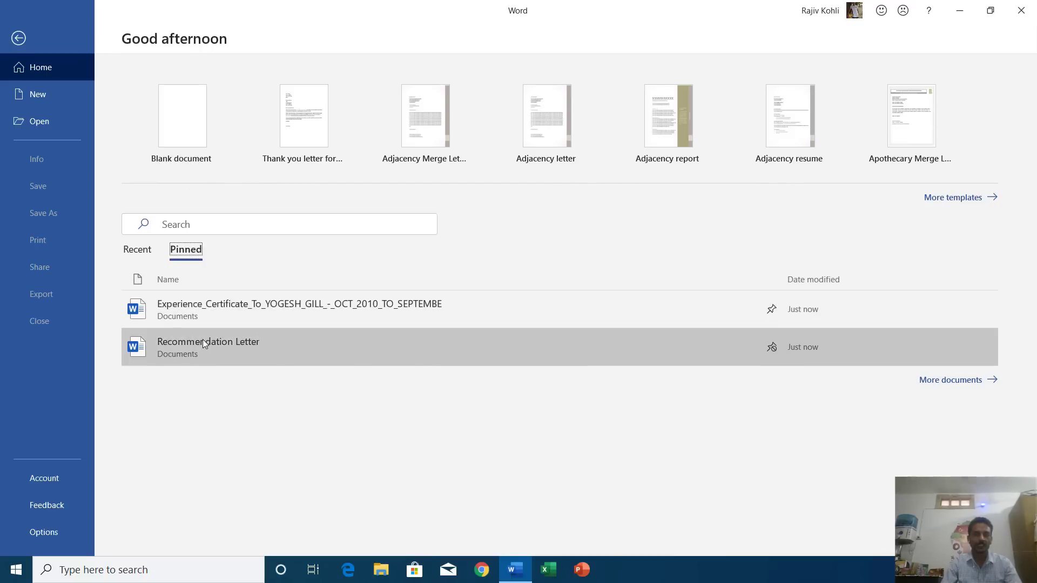
click(773, 347)
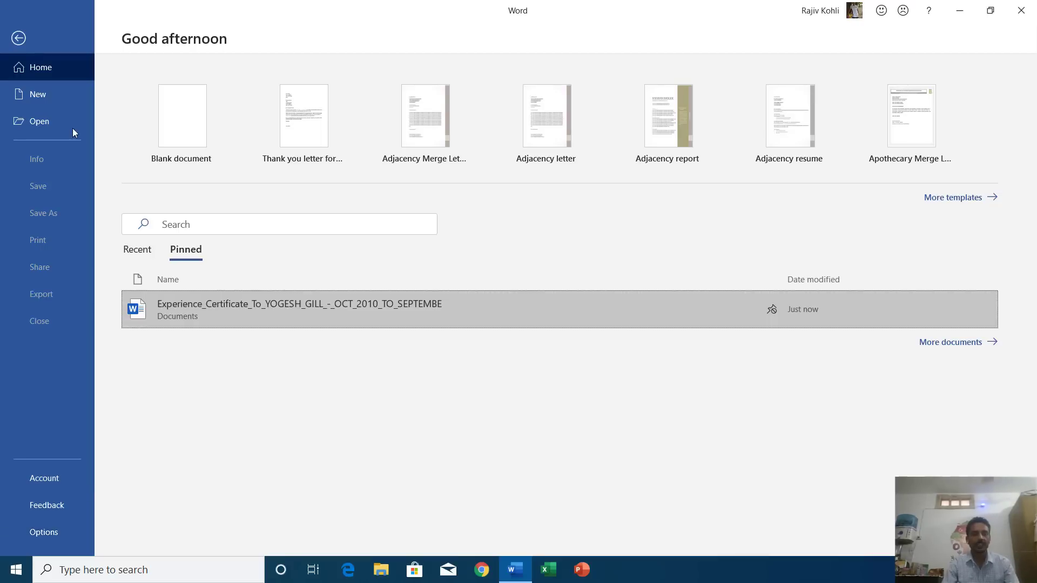
click(53, 99)
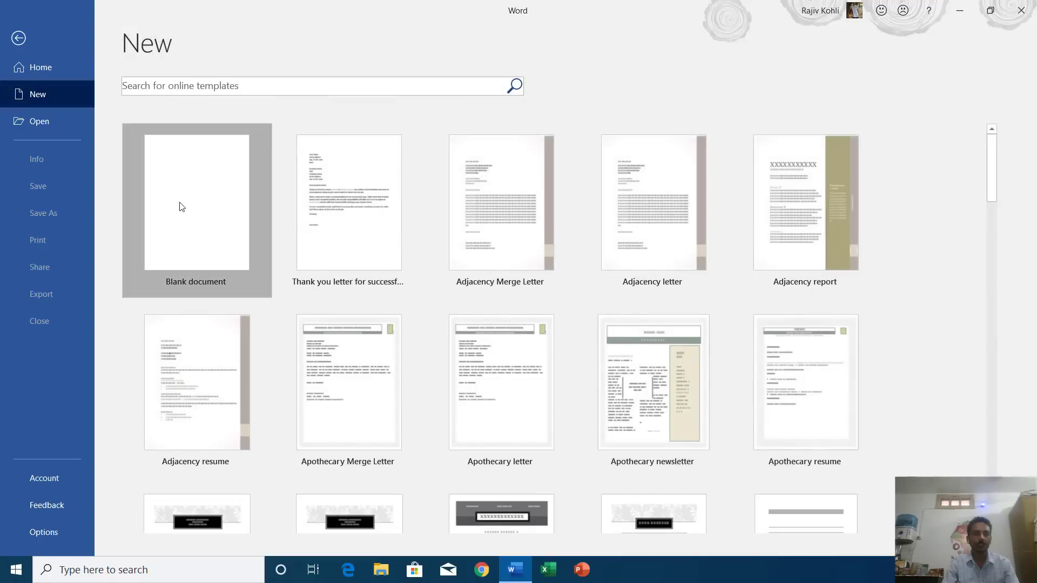
- Create blank Document1 and open Word Options from the File menu
click(180, 207)
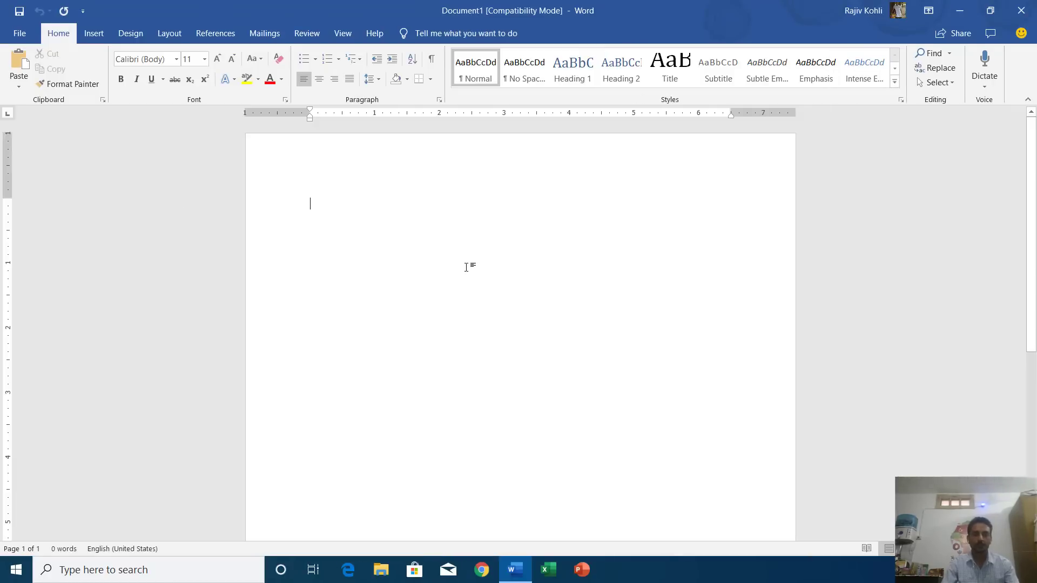
click(16, 36)
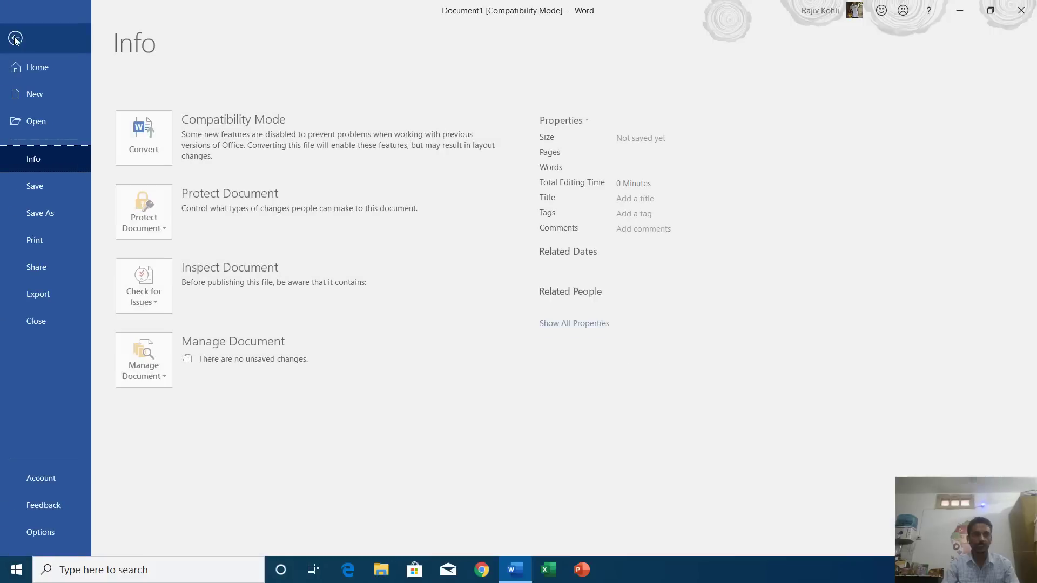
click(42, 534)
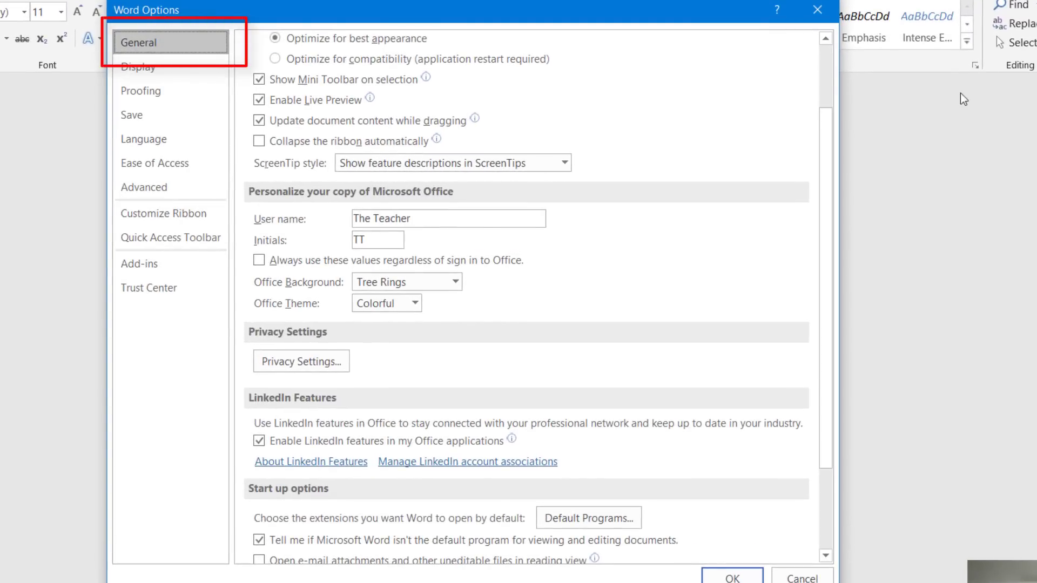
- Uncheck 'Show the Start screen when this application starts', confirm with OK, and exit Word
scroll(282, 498, down, 4)
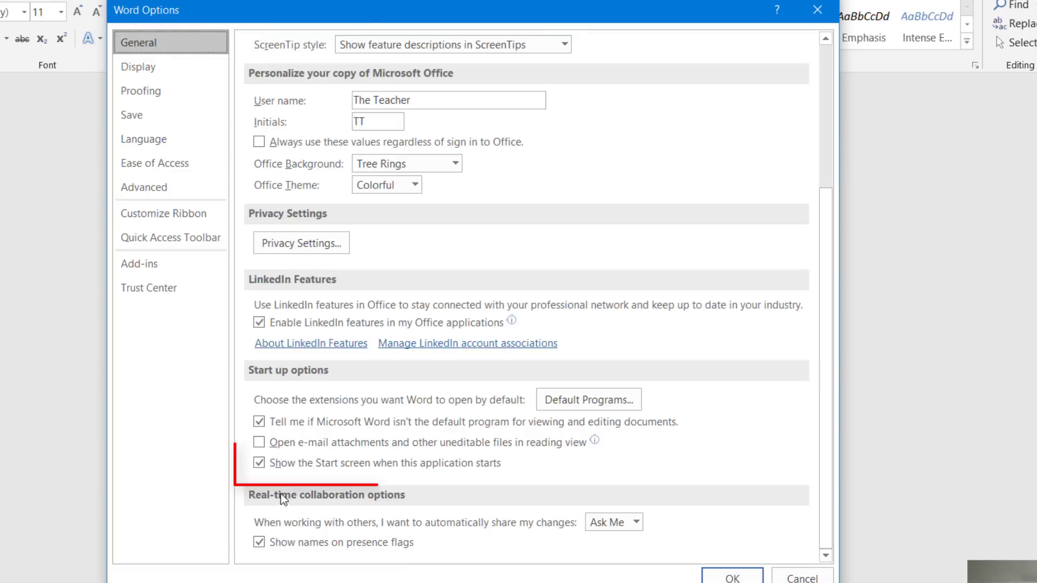
click(272, 470)
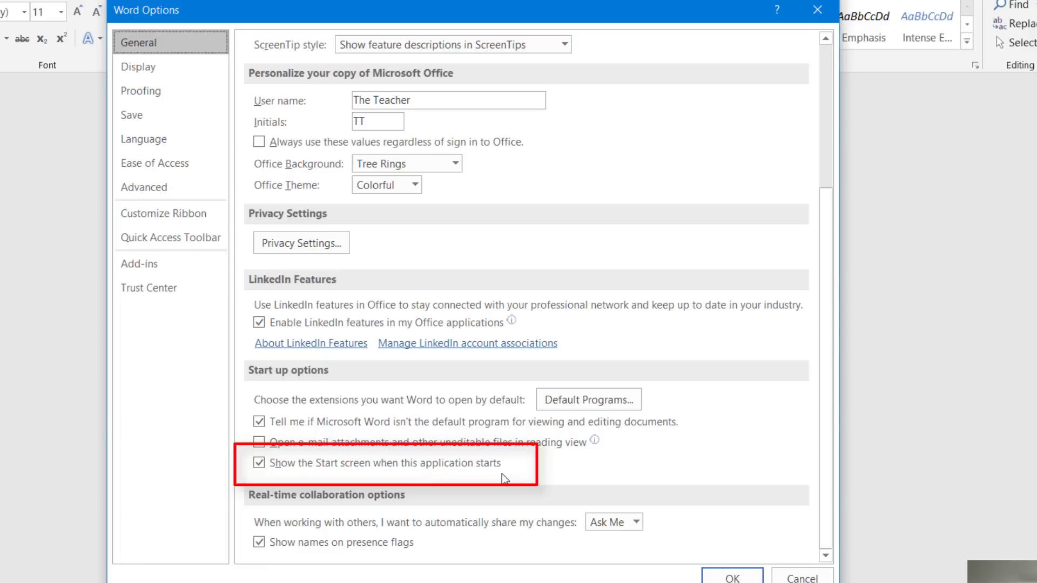
click(260, 463)
click(735, 577)
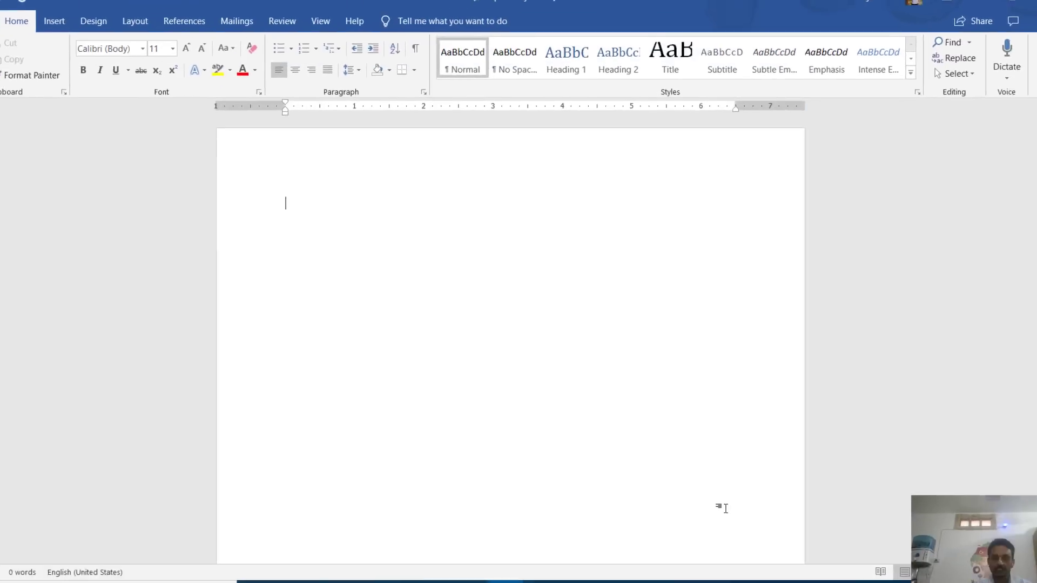
click(1022, 13)
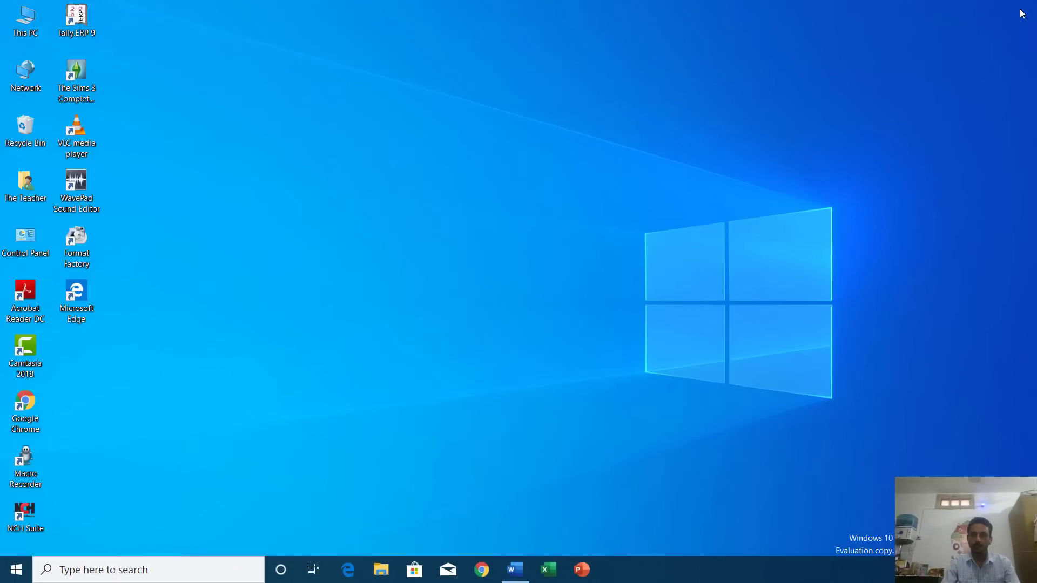
- Relaunch Word straight into blank Document1 and show its Info page
click(514, 569)
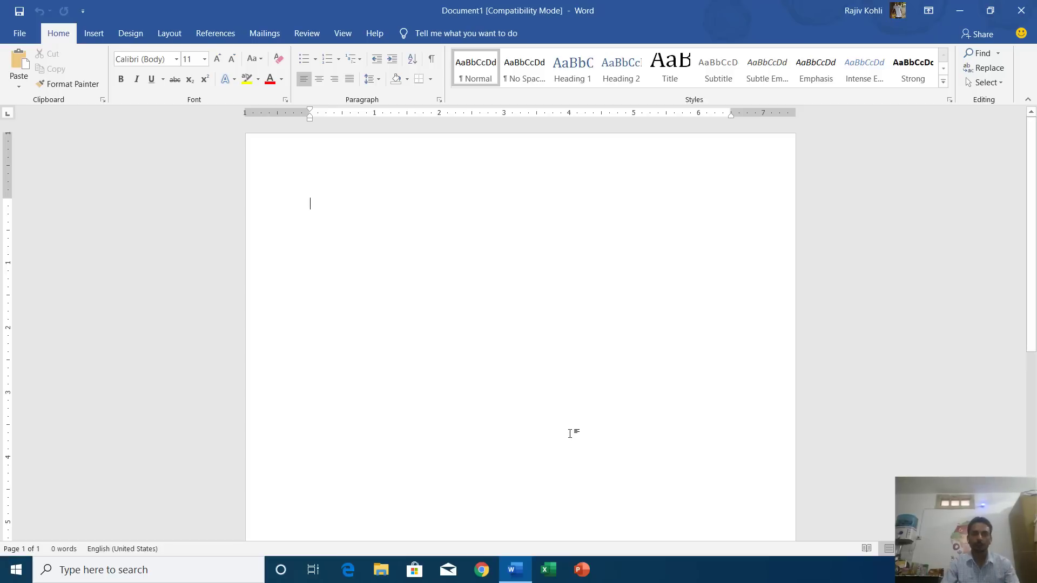
click(22, 33)
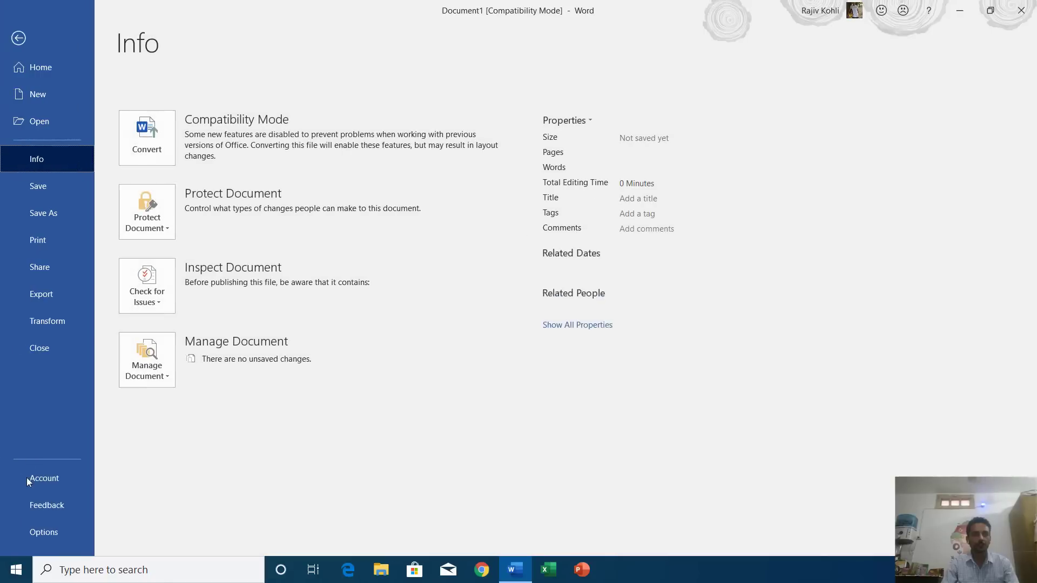
- In Word Options, turn showing the Start screen at launch back on
click(40, 534)
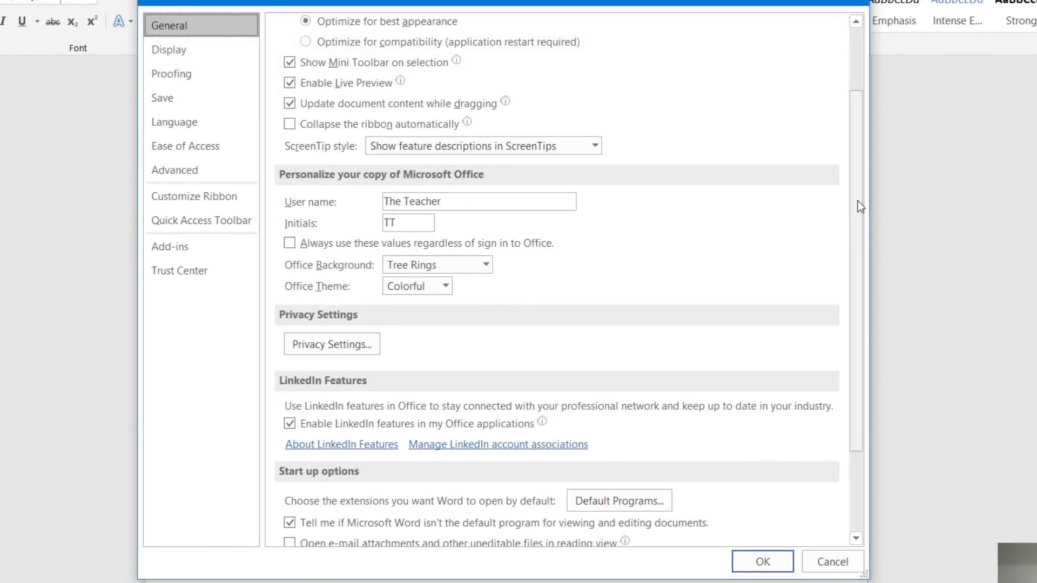
drag(858, 201, 847, 390)
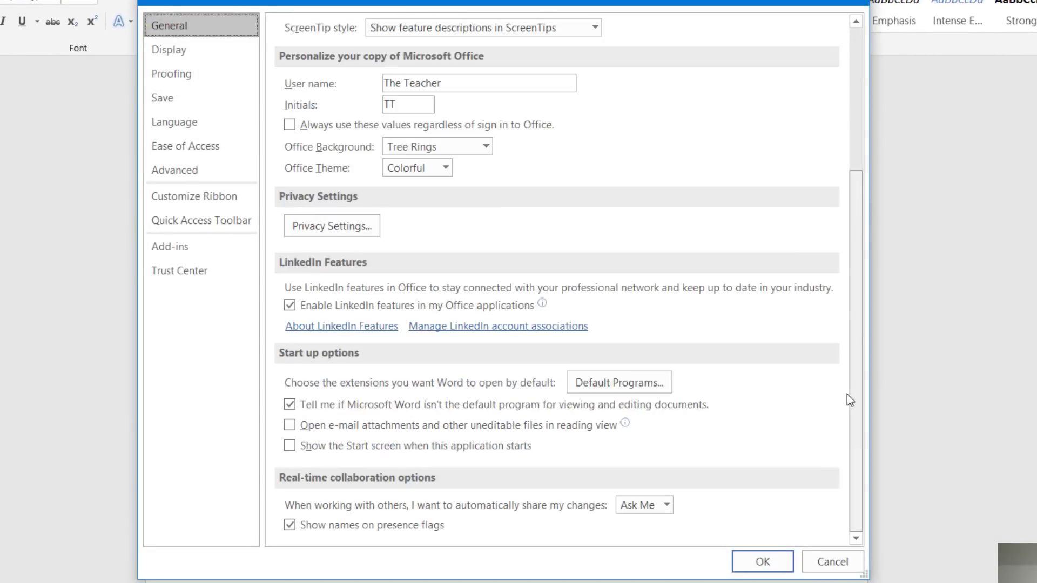
click(343, 448)
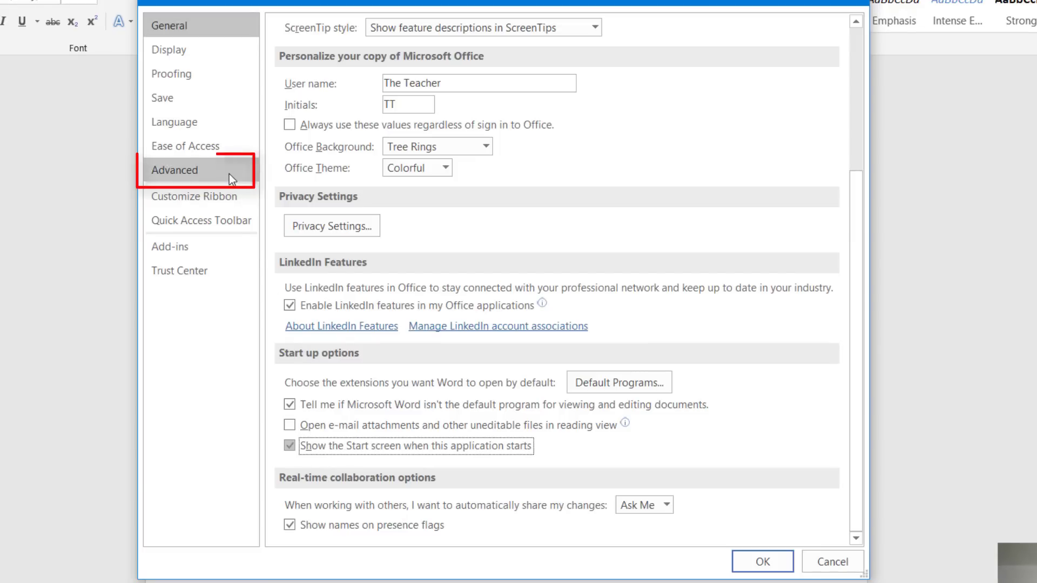
- In Advanced settings, change Recent Documents from 50 to 4 and close Options with OK
click(189, 171)
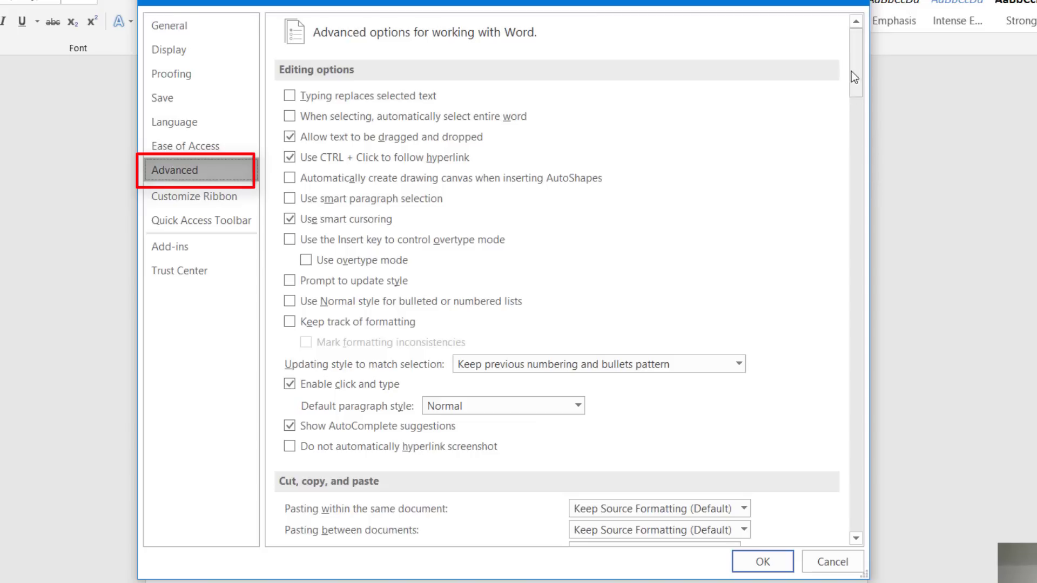
drag(856, 51, 852, 220)
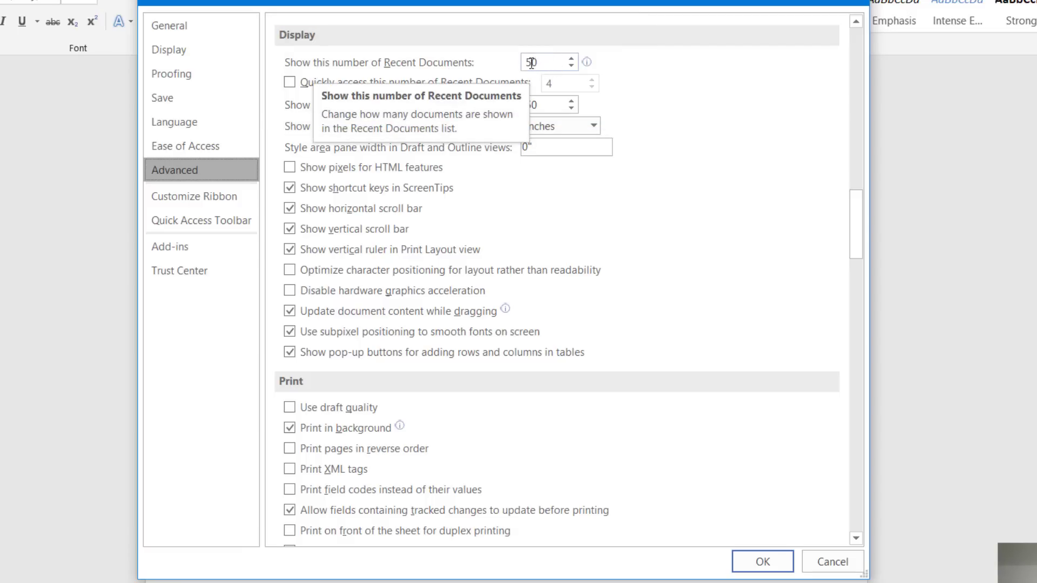
drag(545, 62, 519, 62)
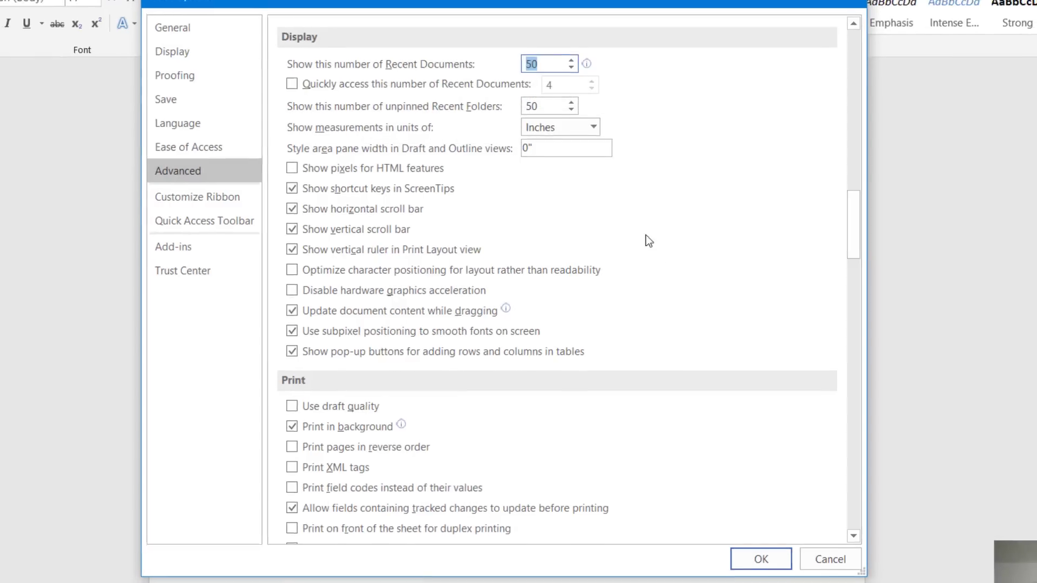
text(4)
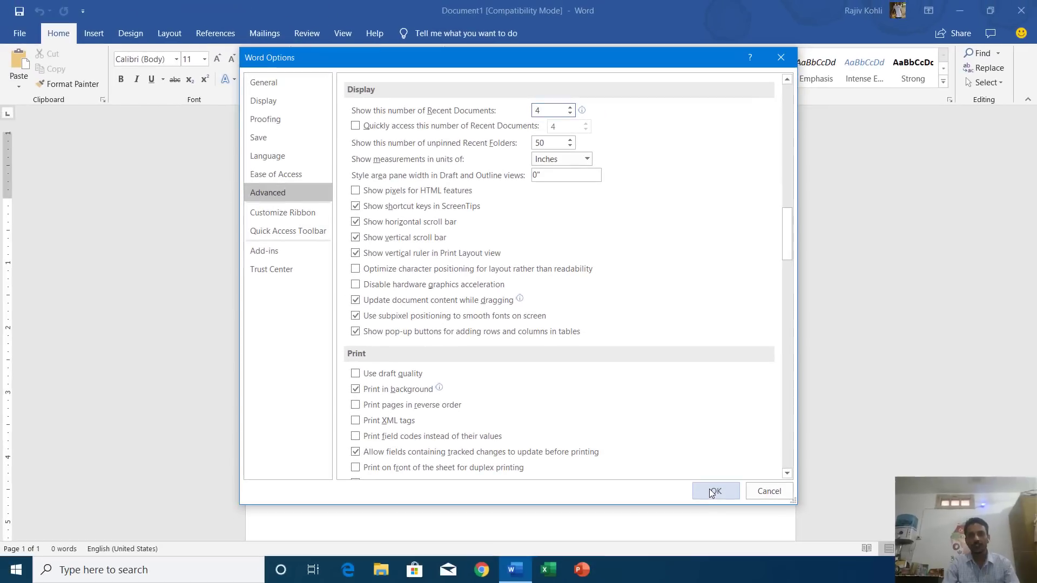
click(713, 491)
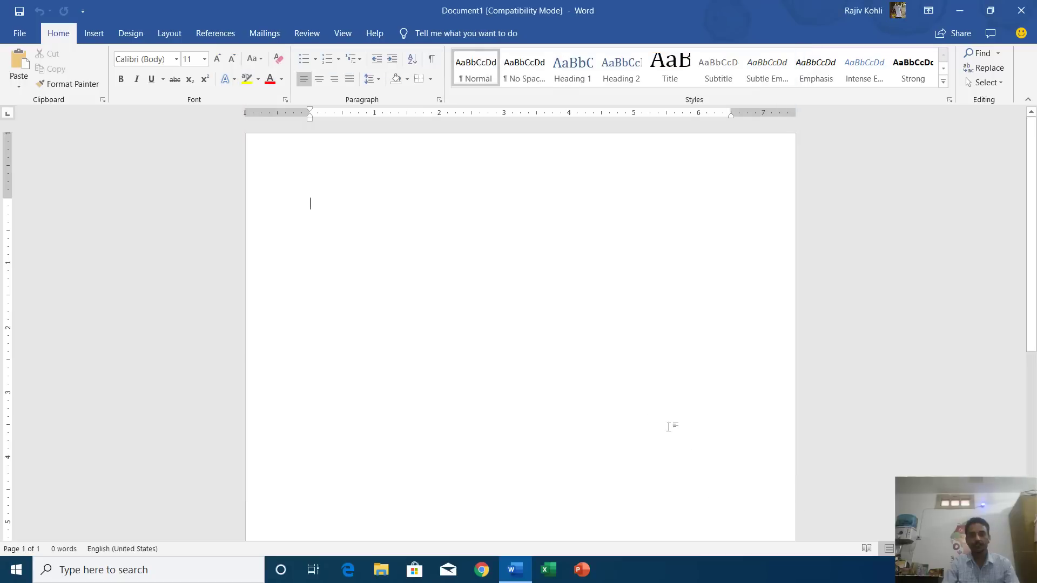
- Restart Word, confirm the start screen's Recent list shows four documents, and open Options
click(1021, 10)
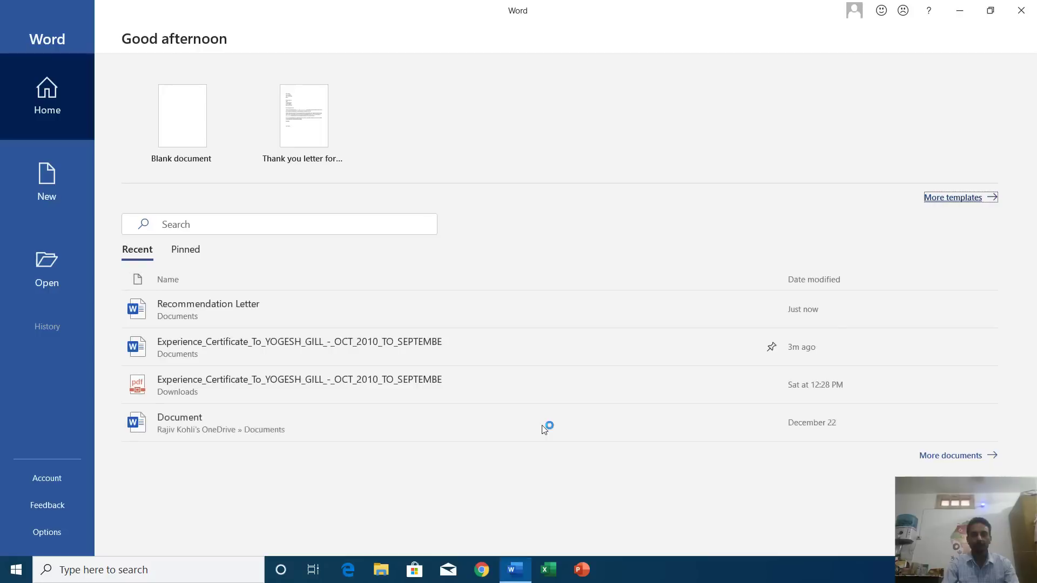
click(137, 249)
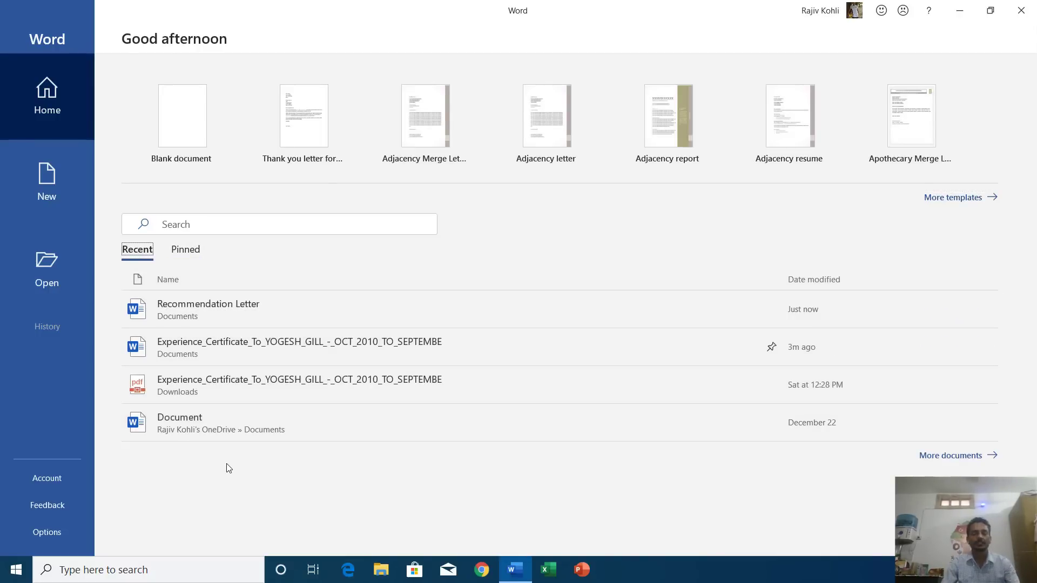
click(51, 534)
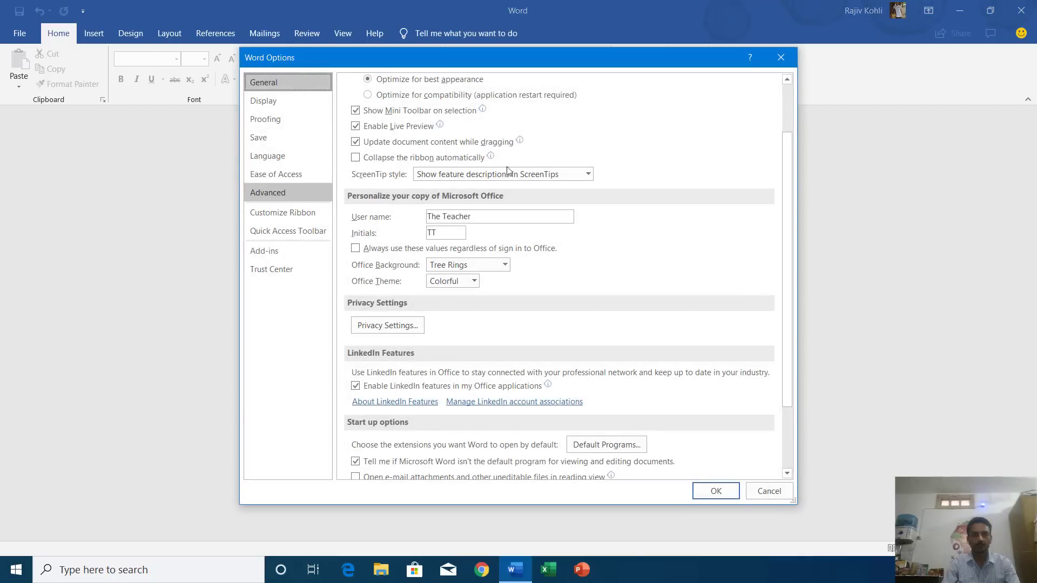
- Set Recent Documents to 50, enable quick access to 4 recent documents, and confirm
drag(787, 116, 785, 287)
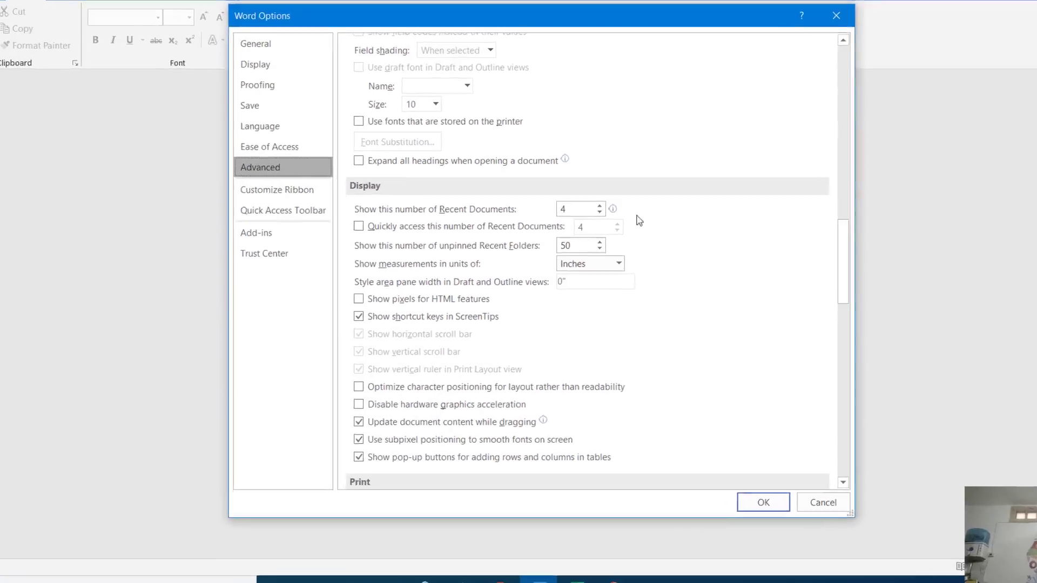
double_click(543, 208)
text(50)
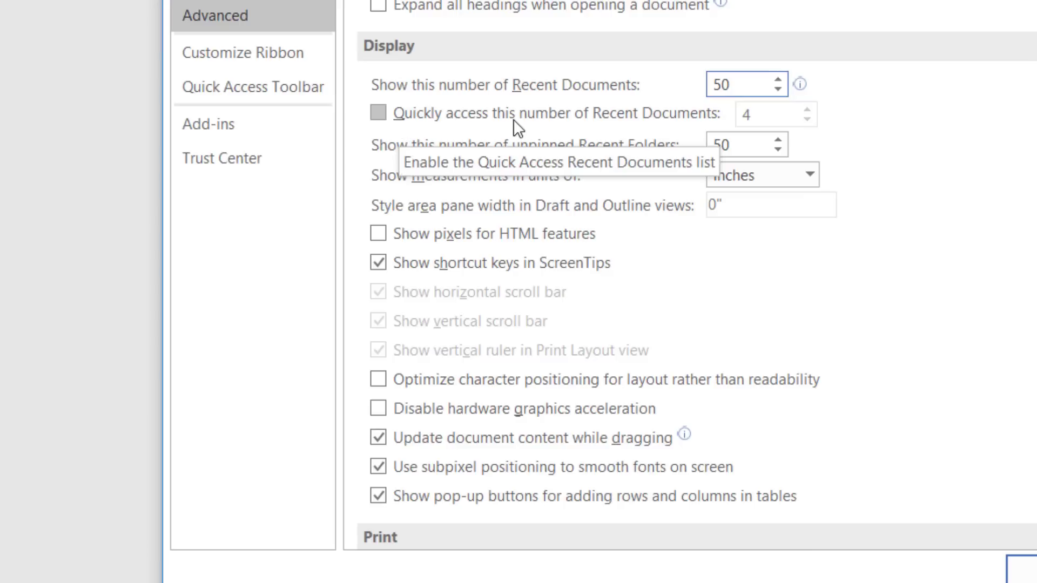
click(589, 118)
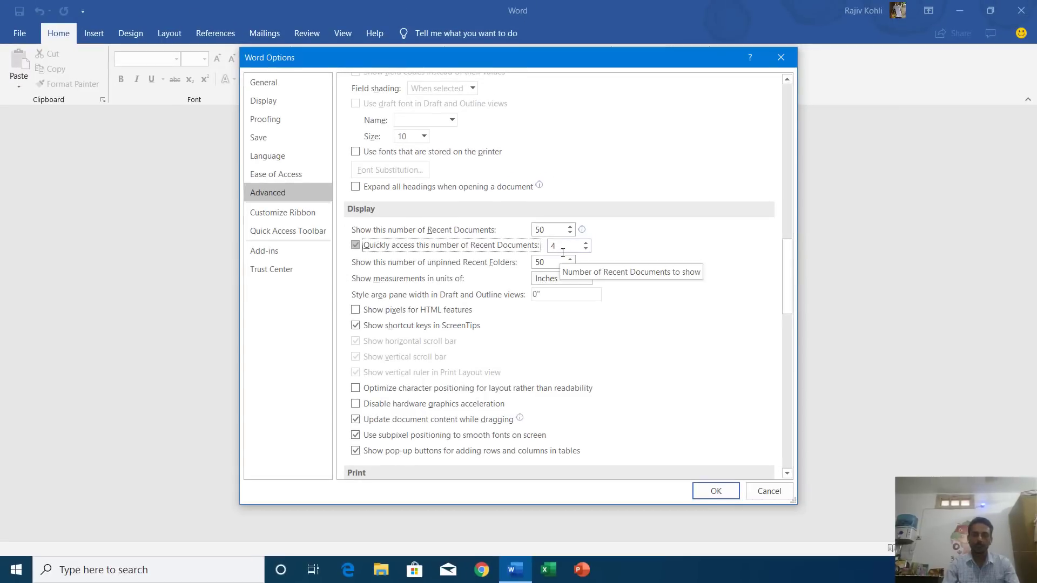
click(716, 492)
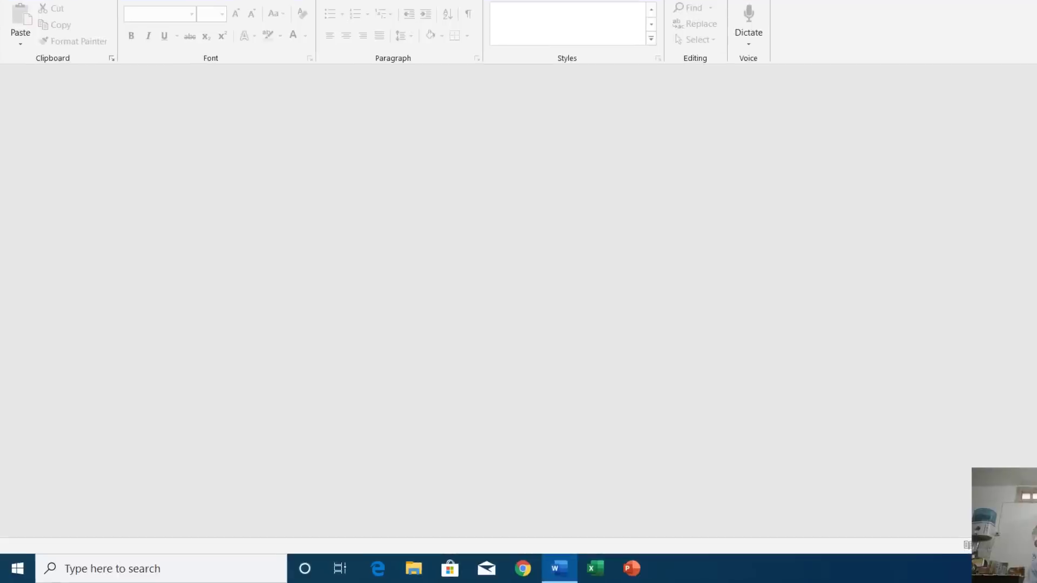
click(16, 0)
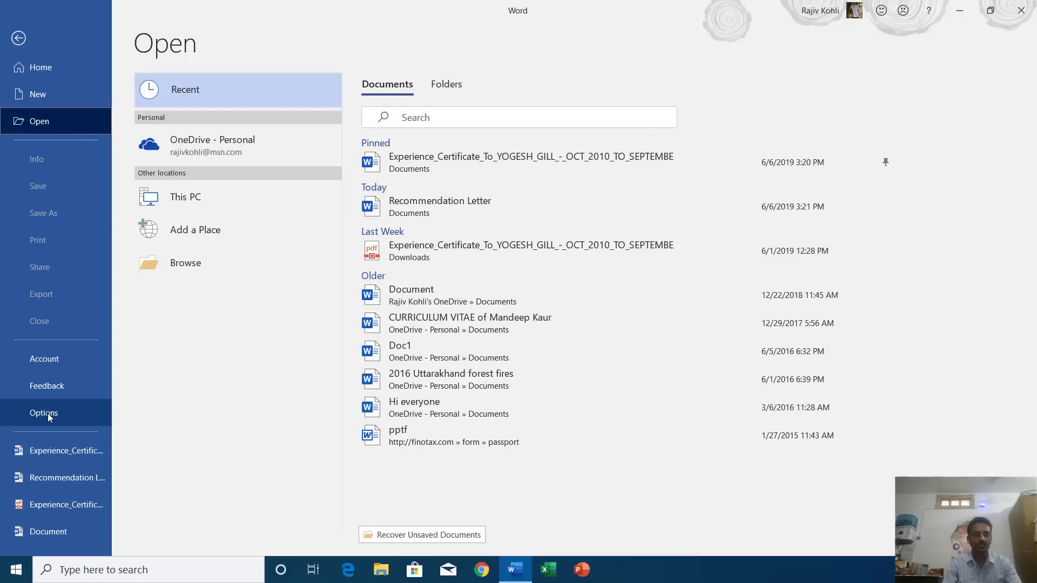
click(55, 366)
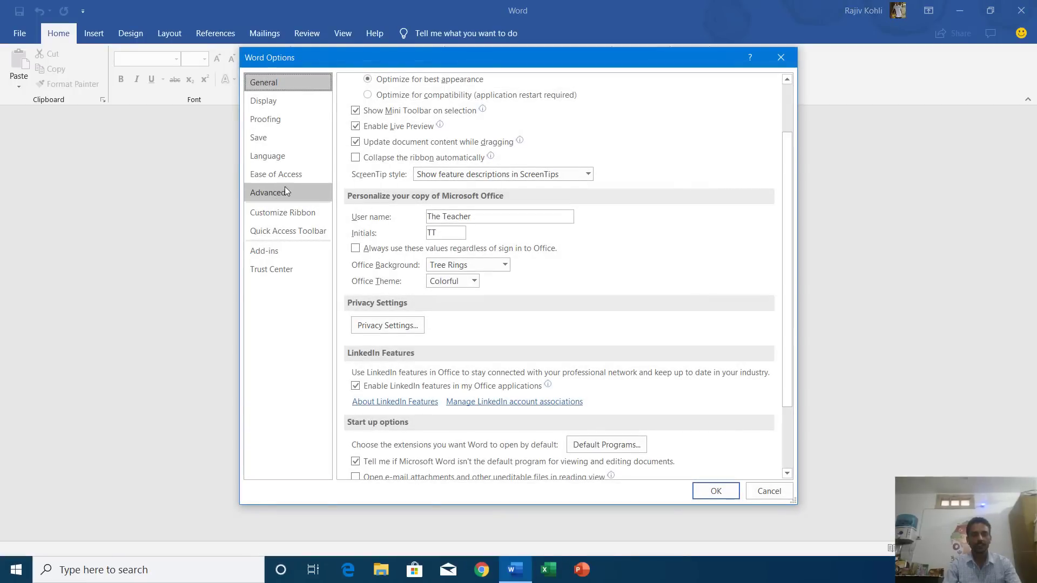
click(284, 191)
drag(792, 112, 778, 253)
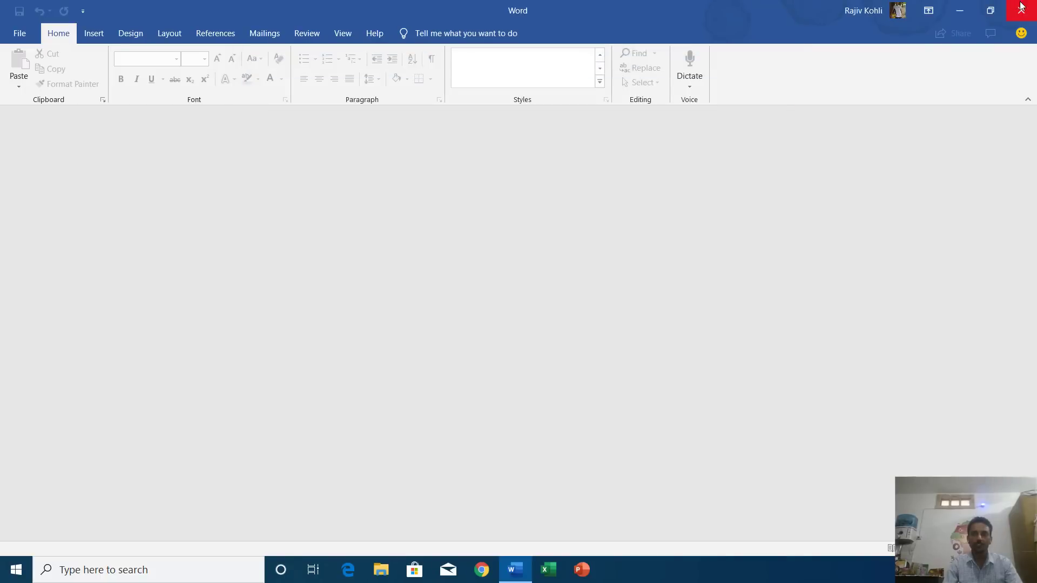
- Restart Word and show the Open page's recent documents under Pinned, Today, Last Week, Older
click(1020, 8)
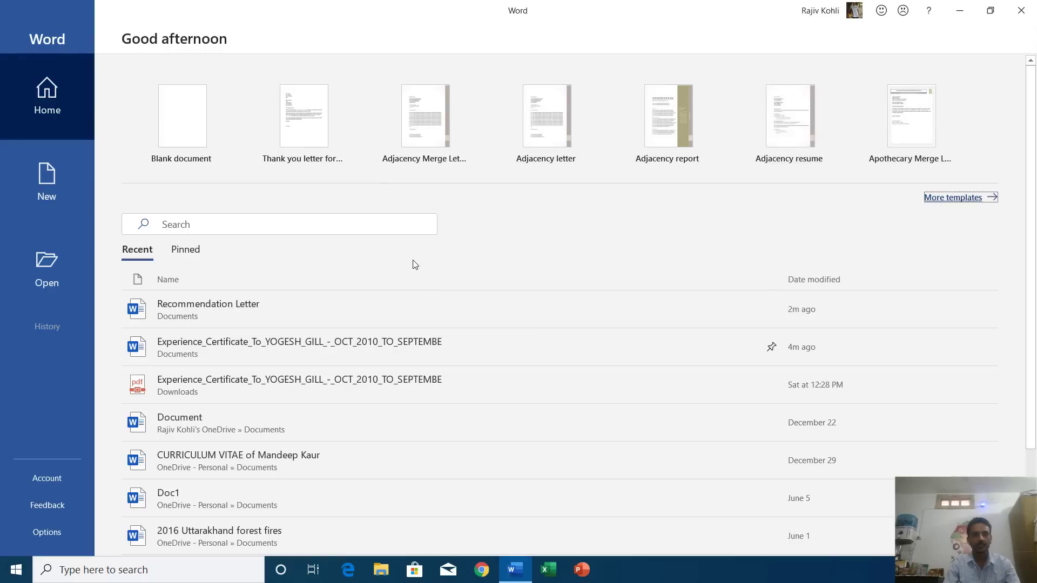
click(57, 260)
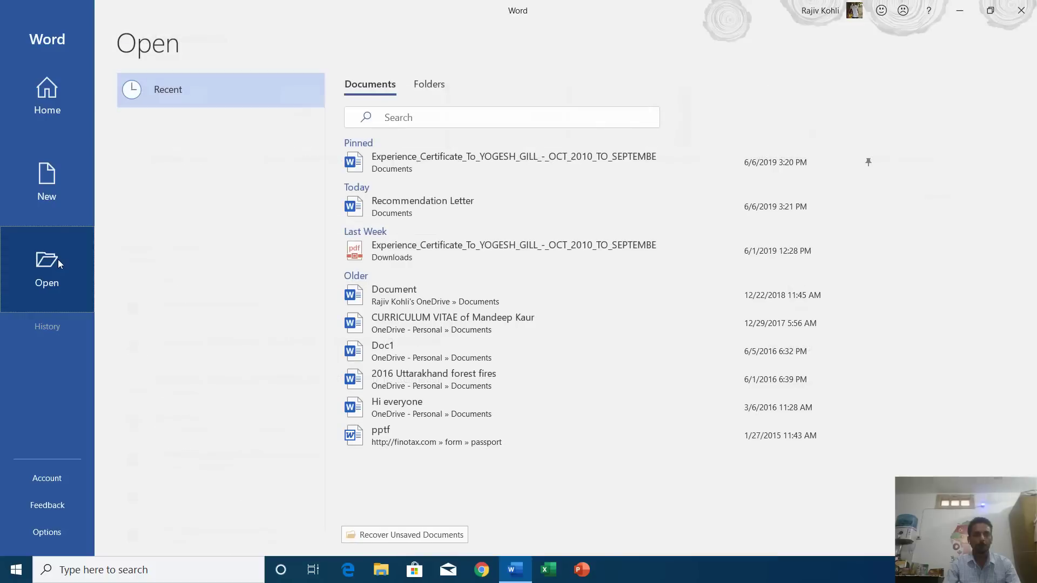
- Switch the Open page between the recent Documents and Folders lists to compare them
click(433, 89)
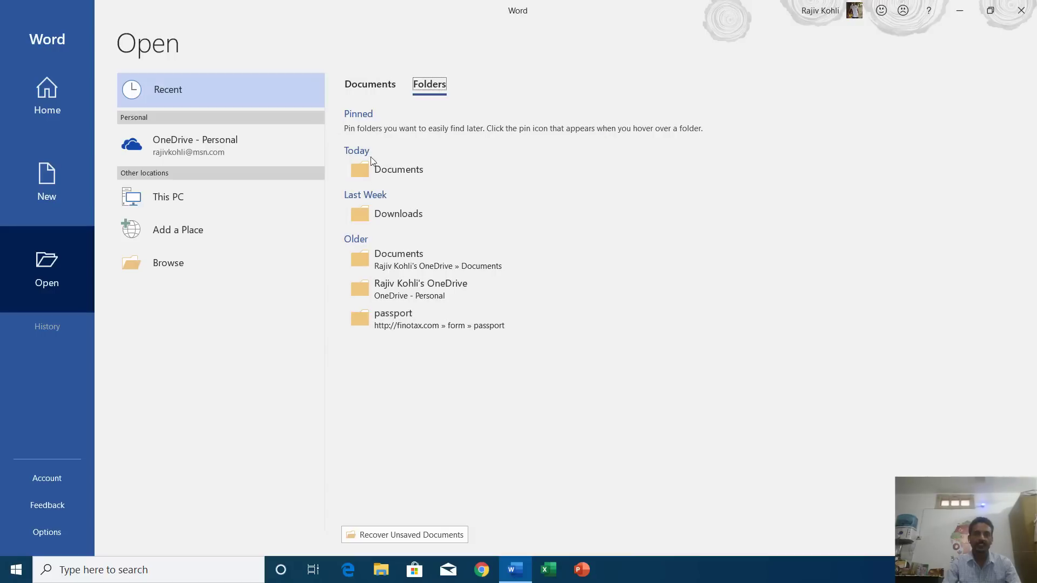
click(362, 87)
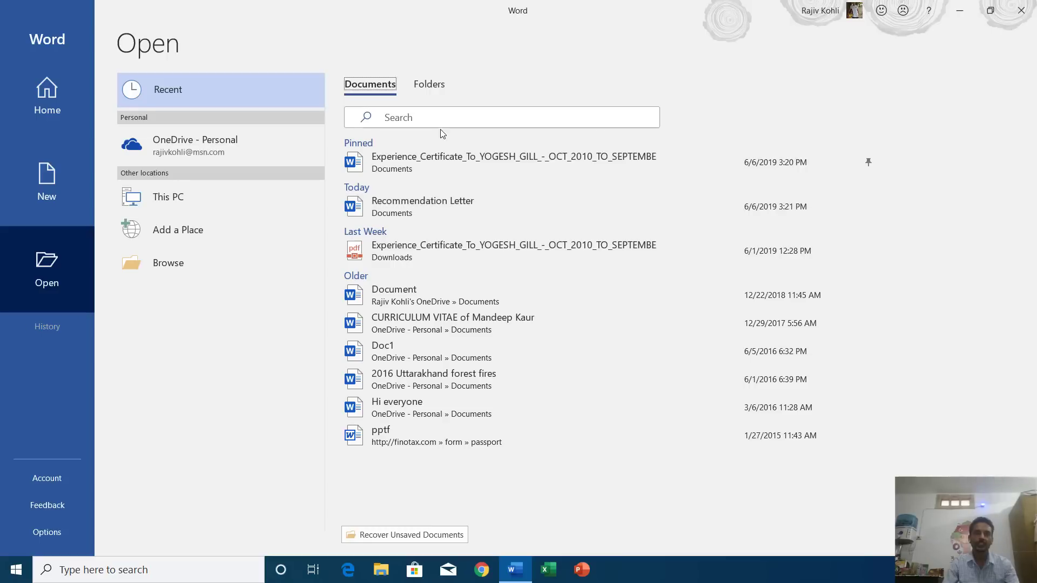
click(439, 87)
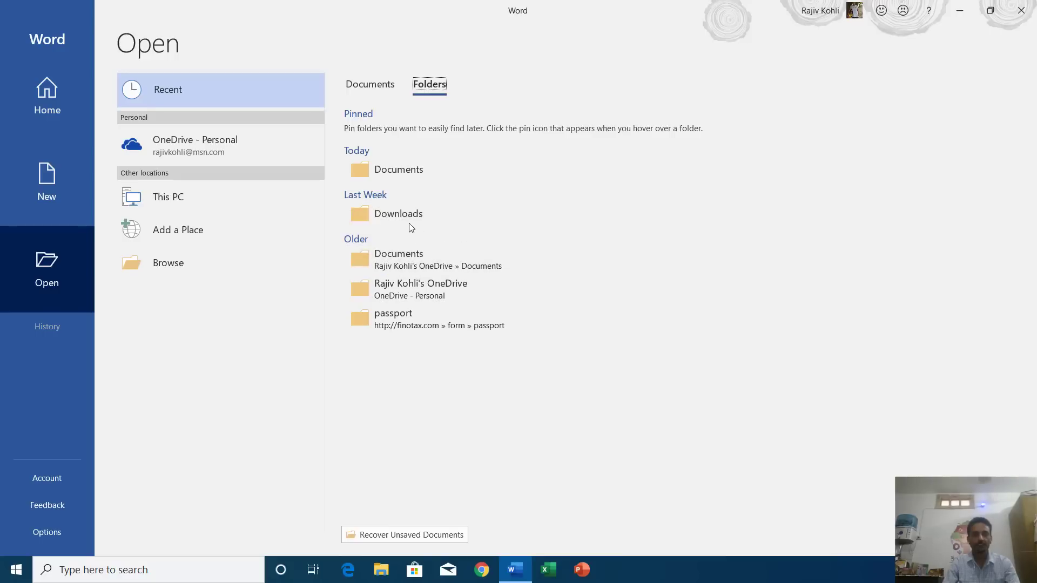
click(381, 88)
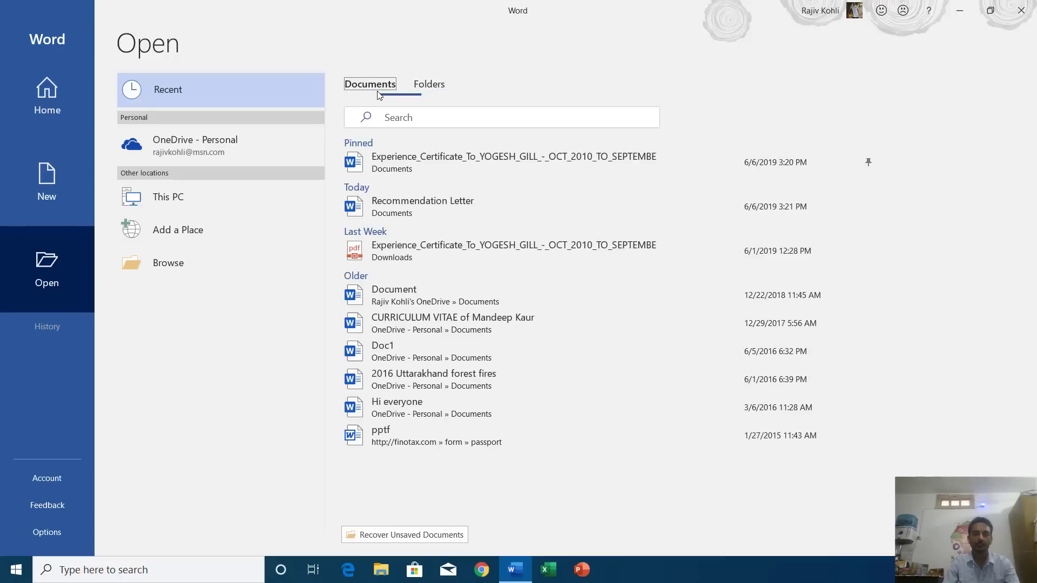
- From recent Folders, open Downloads, then go up to This PC's drives and folders
click(433, 85)
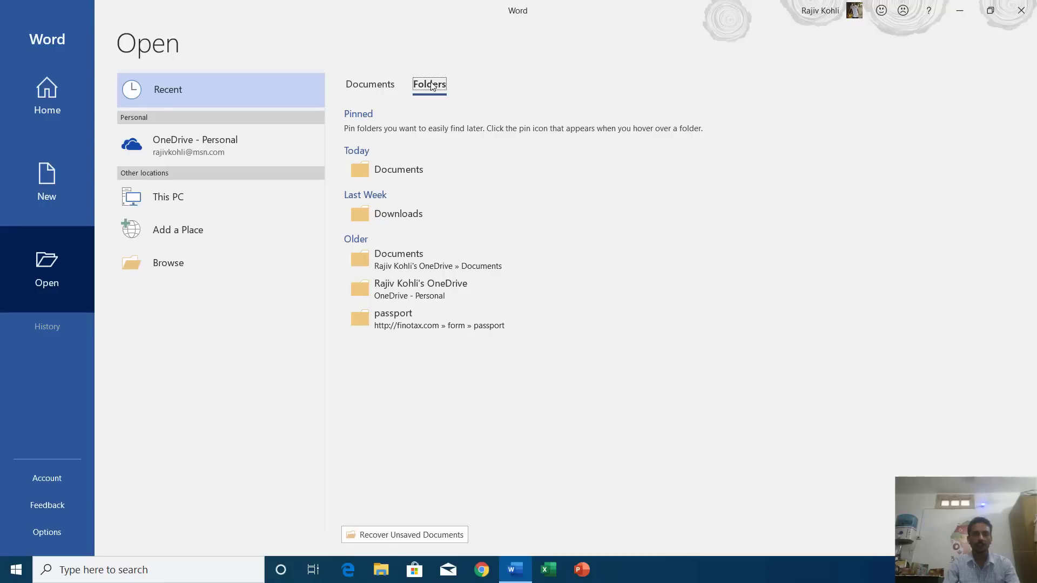
click(394, 219)
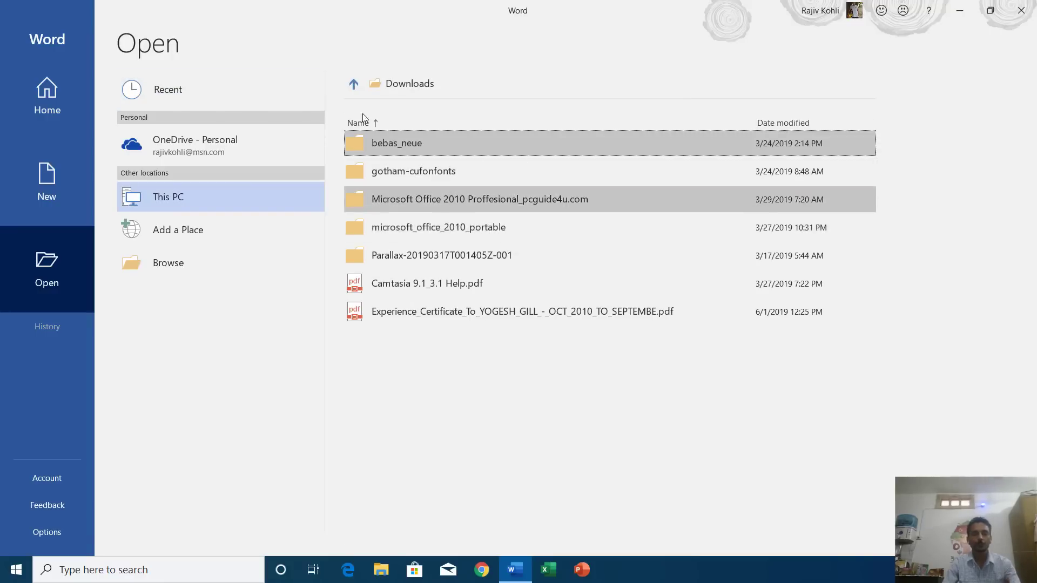
click(354, 82)
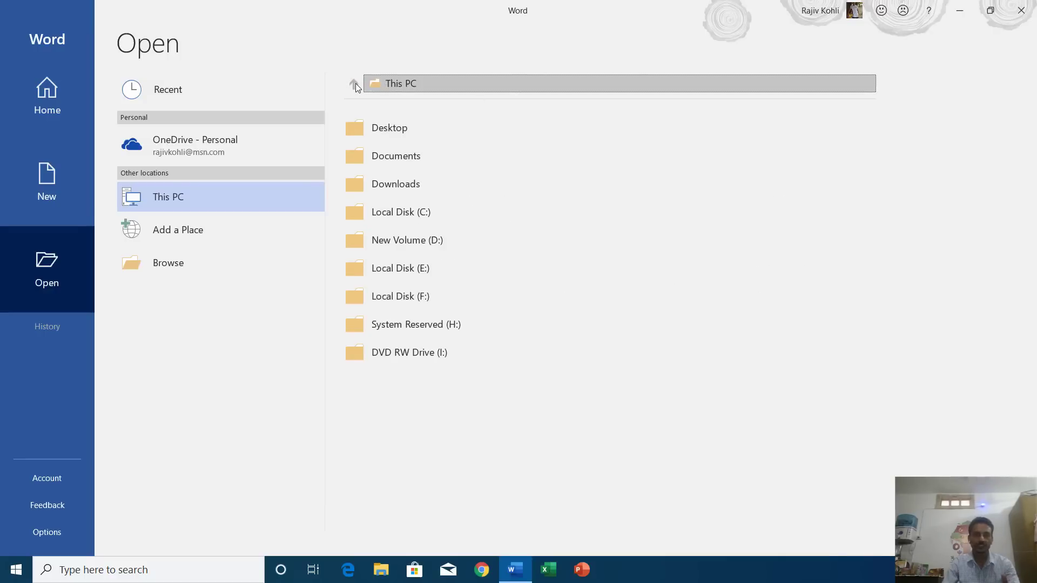